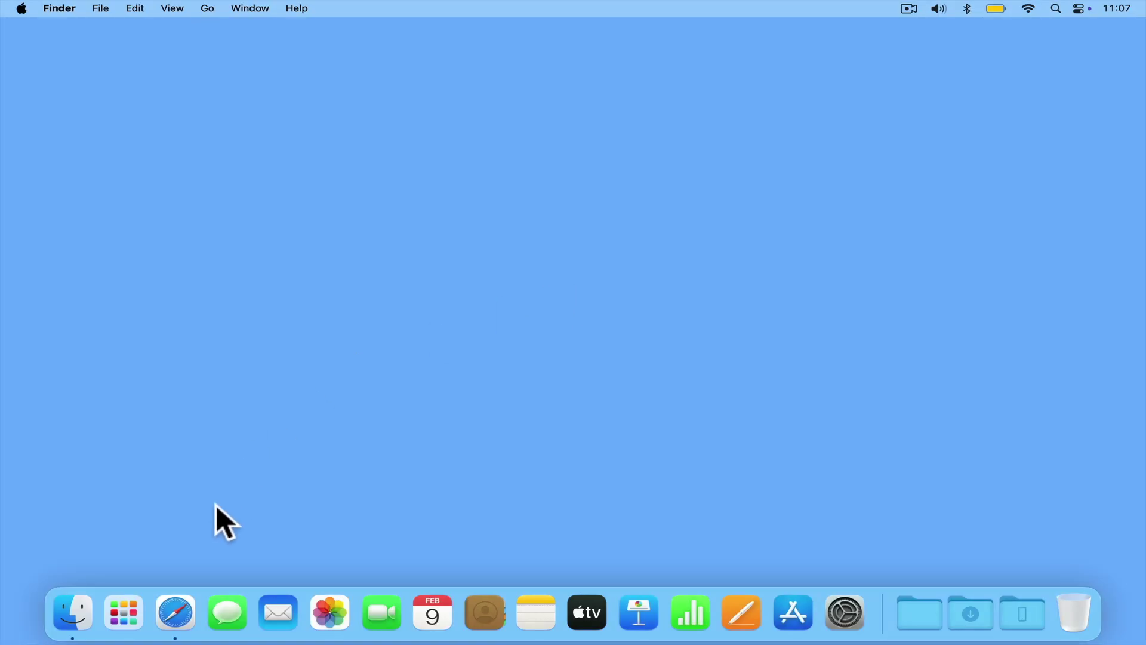
# - Sign in to DSM at 192.168.86.2:5000 with the admin username and password, then launch Synology Photos
pyautogui.click(182, 607)
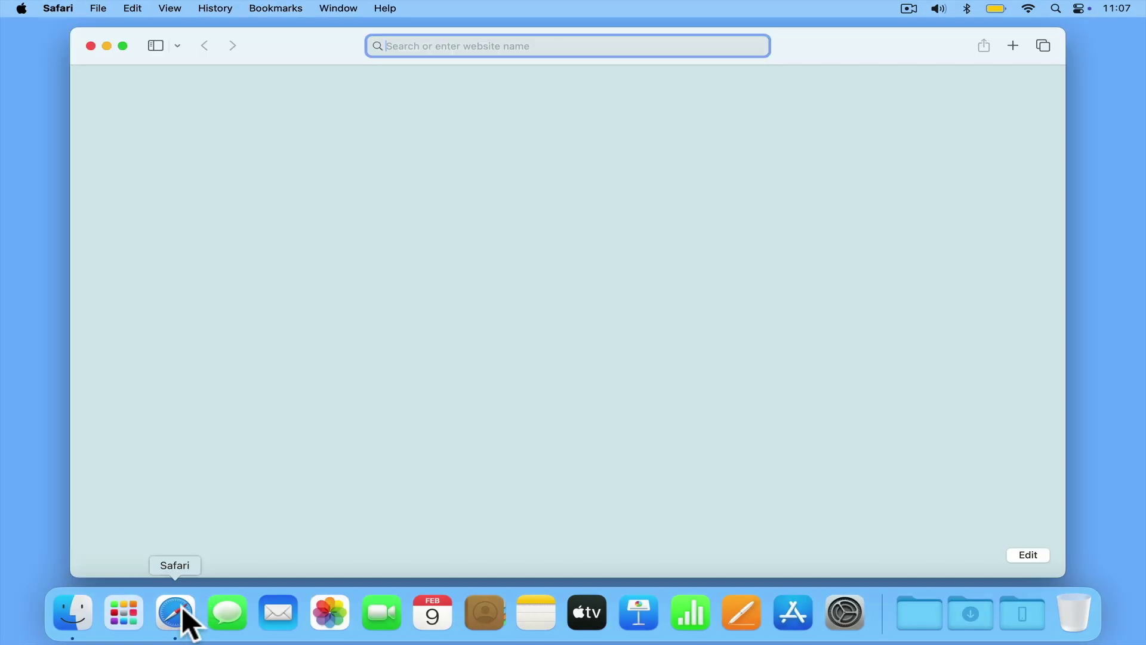
pyautogui.write('192.168.86.2:5000/')
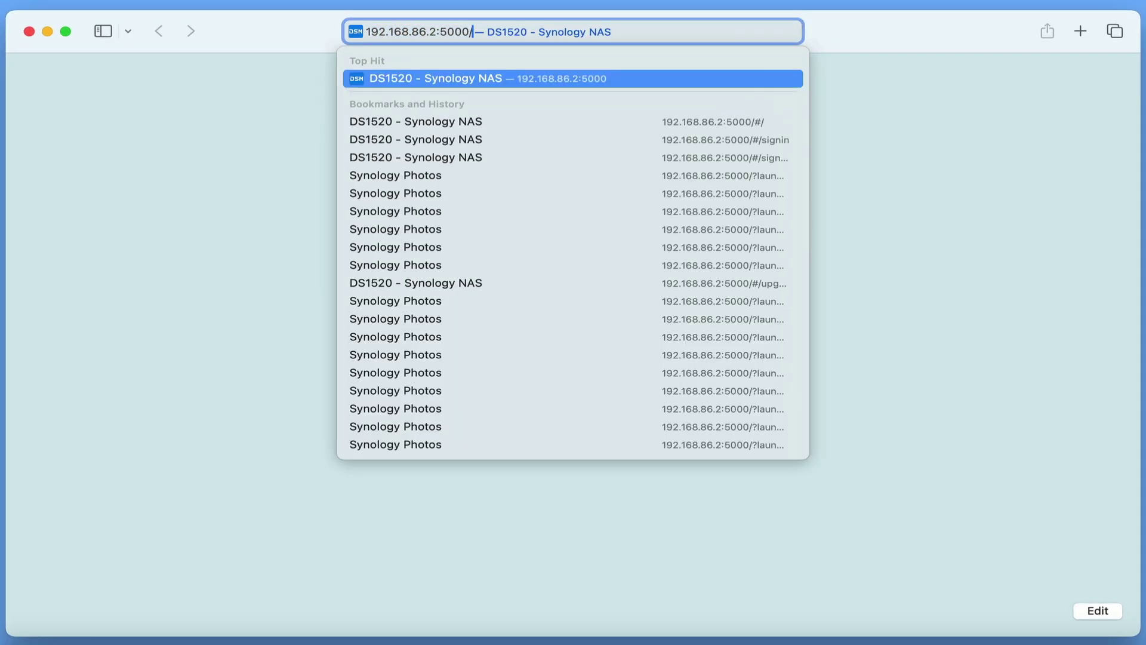
pyautogui.press('Return')
pyautogui.write('system-admin')
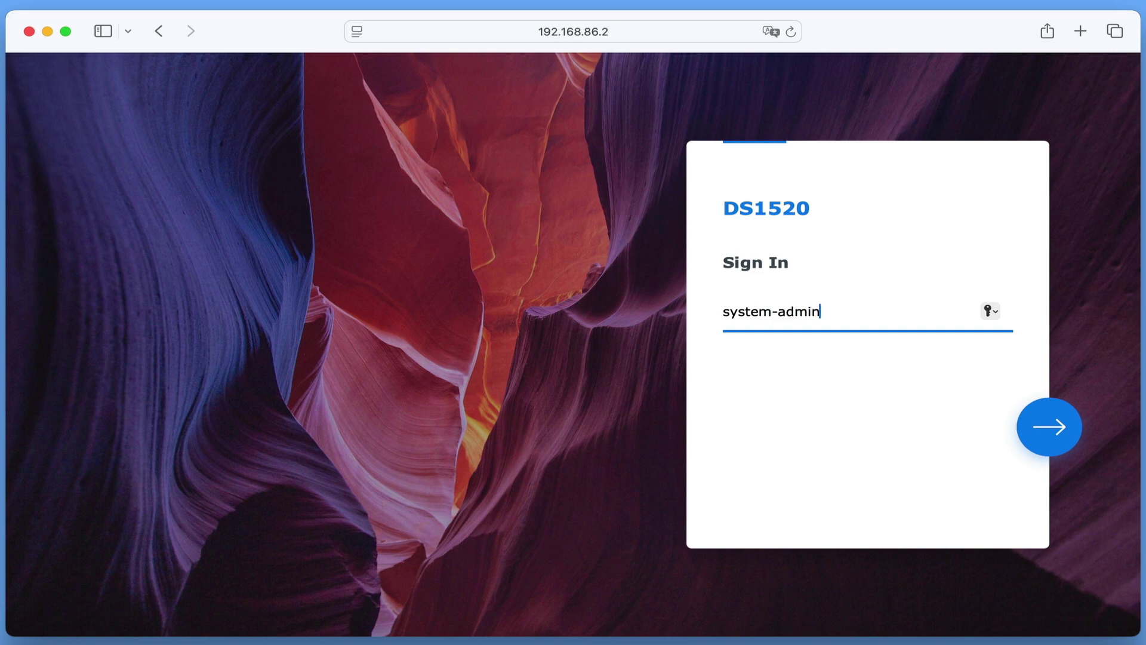
pyautogui.press('Return')
pyautogui.write('••••••••••')
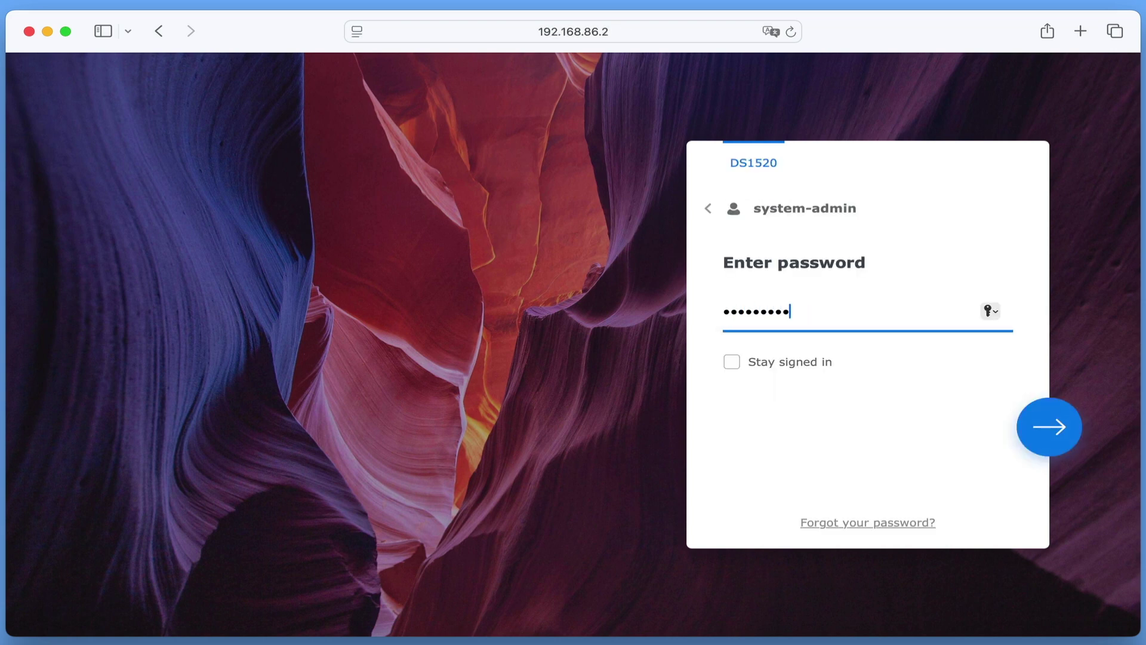
pyautogui.press('Return')
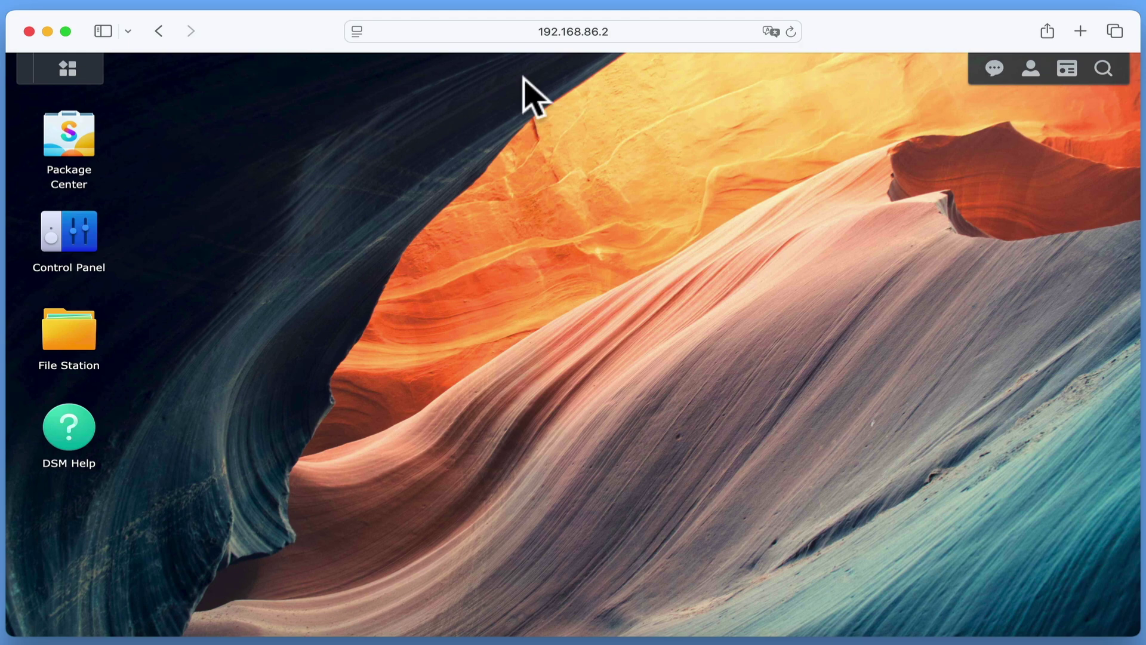
pyautogui.click(90, 75)
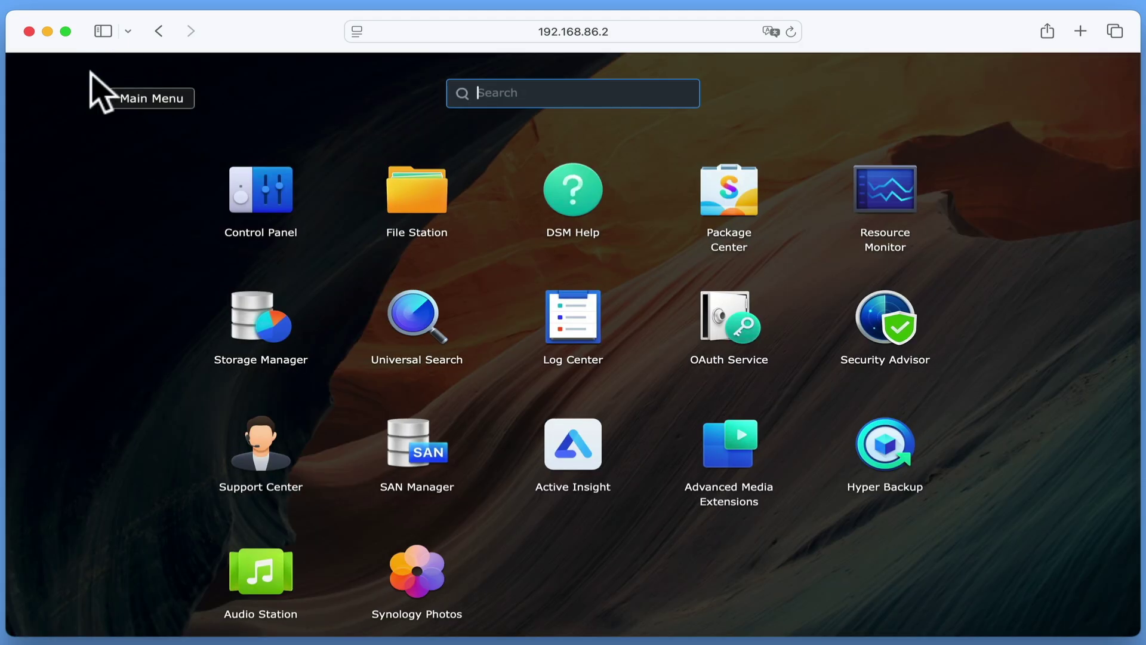
pyautogui.click(430, 593)
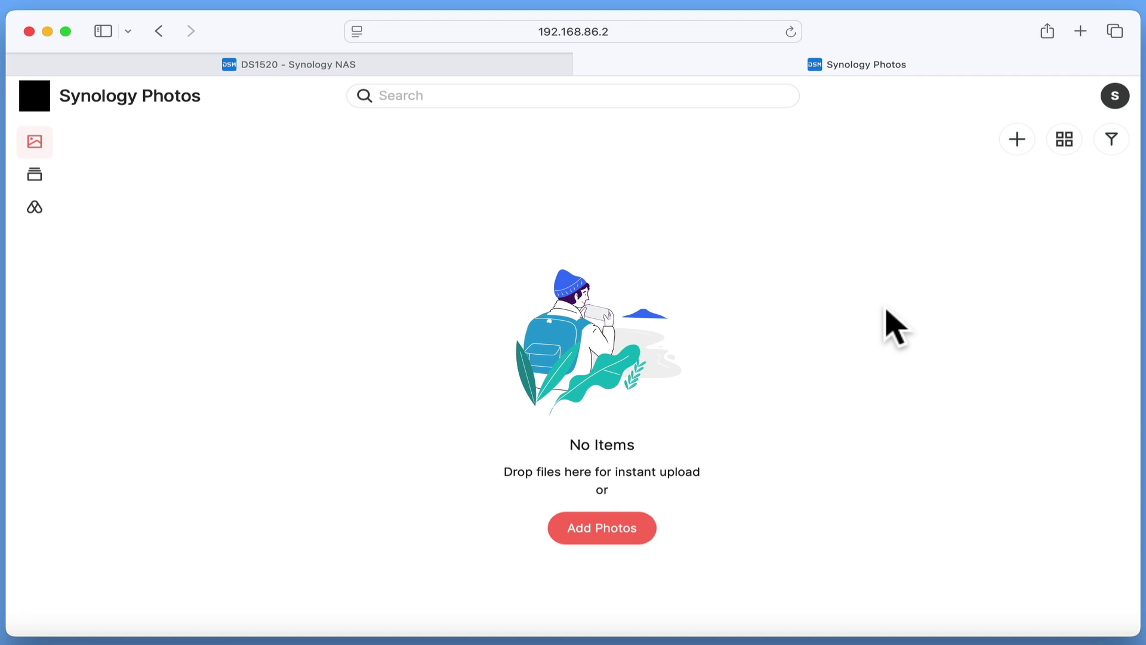
# - In Photos Settings, enable Shared Space on the /photo shared folder and save
pyautogui.click(1114, 96)
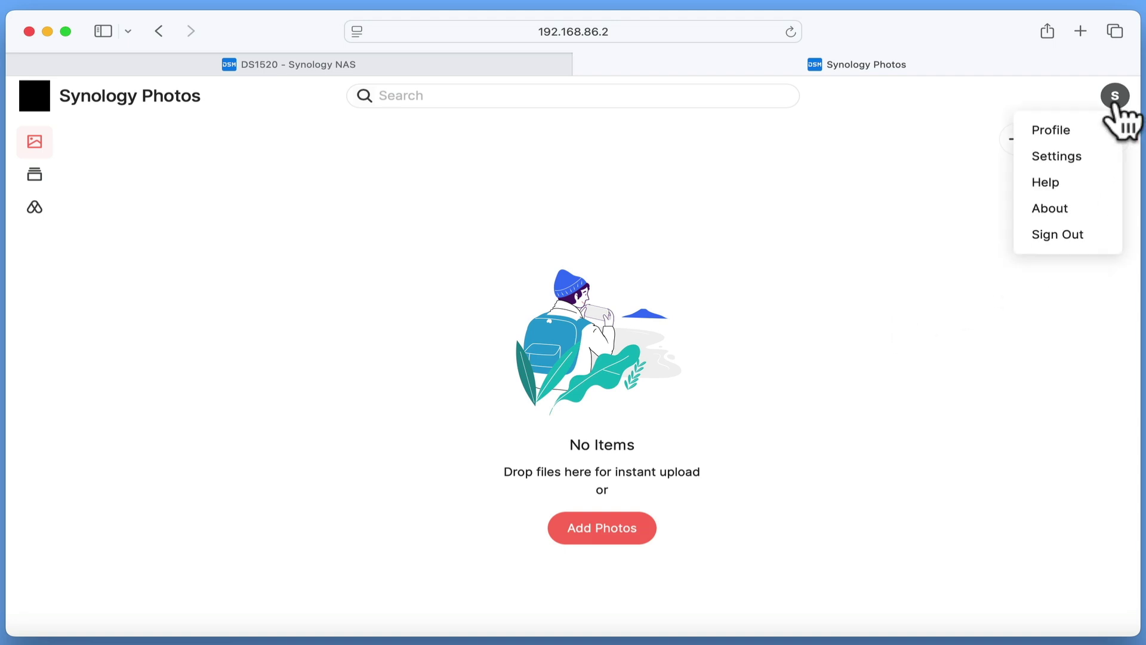
pyautogui.click(1080, 157)
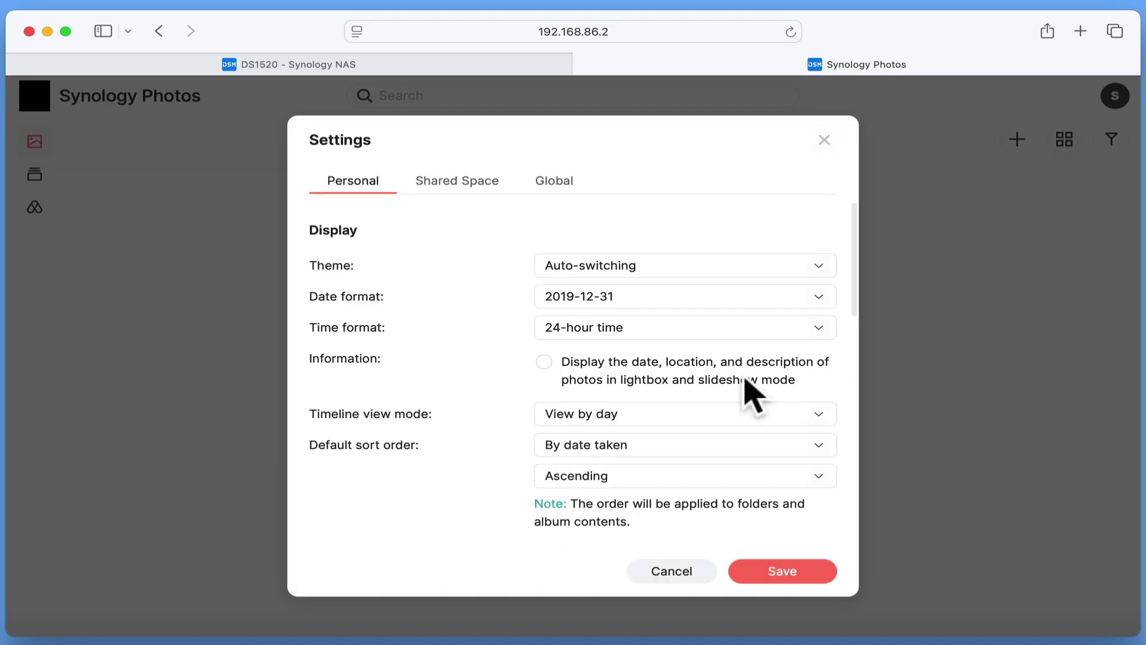
pyautogui.click(477, 197)
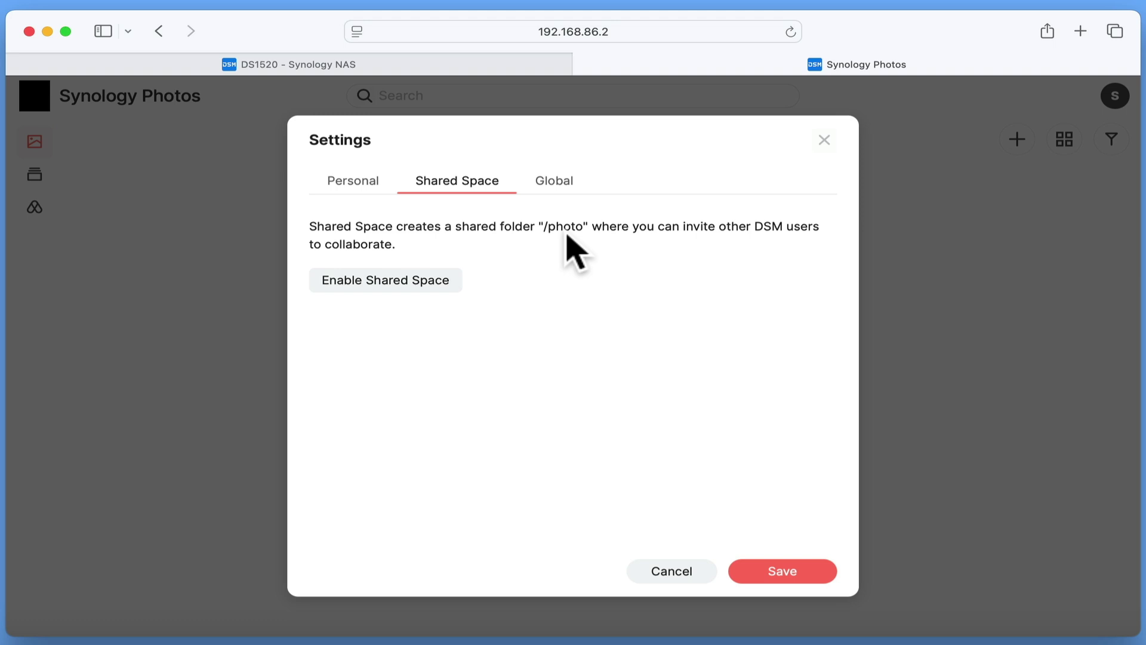
pyautogui.click(434, 297)
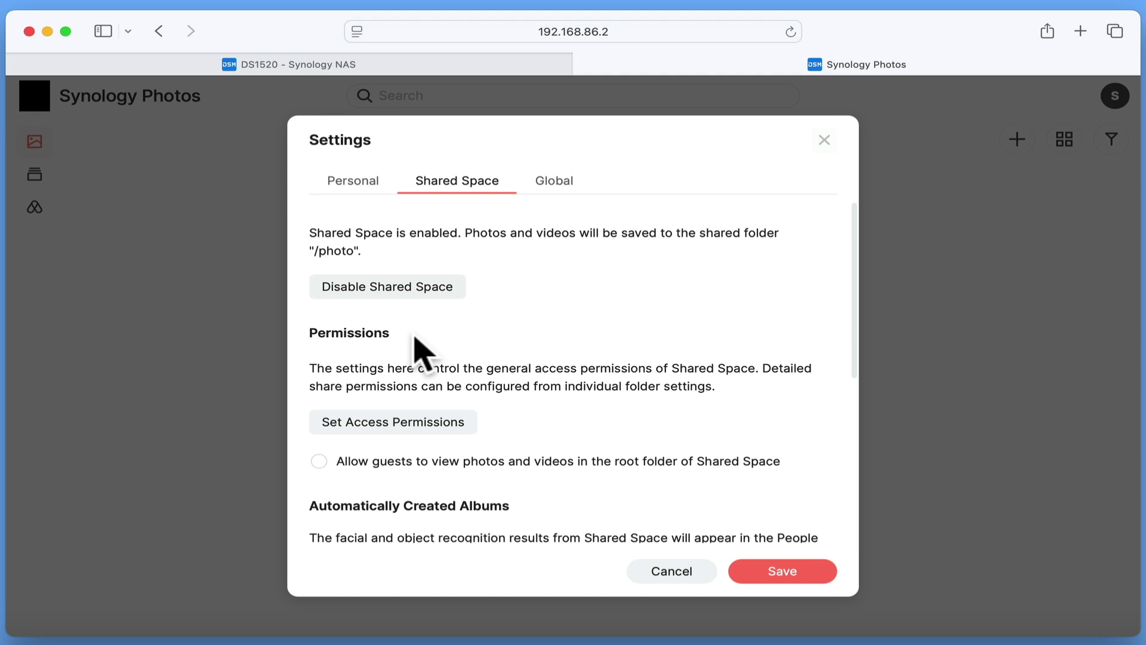
pyautogui.click(785, 573)
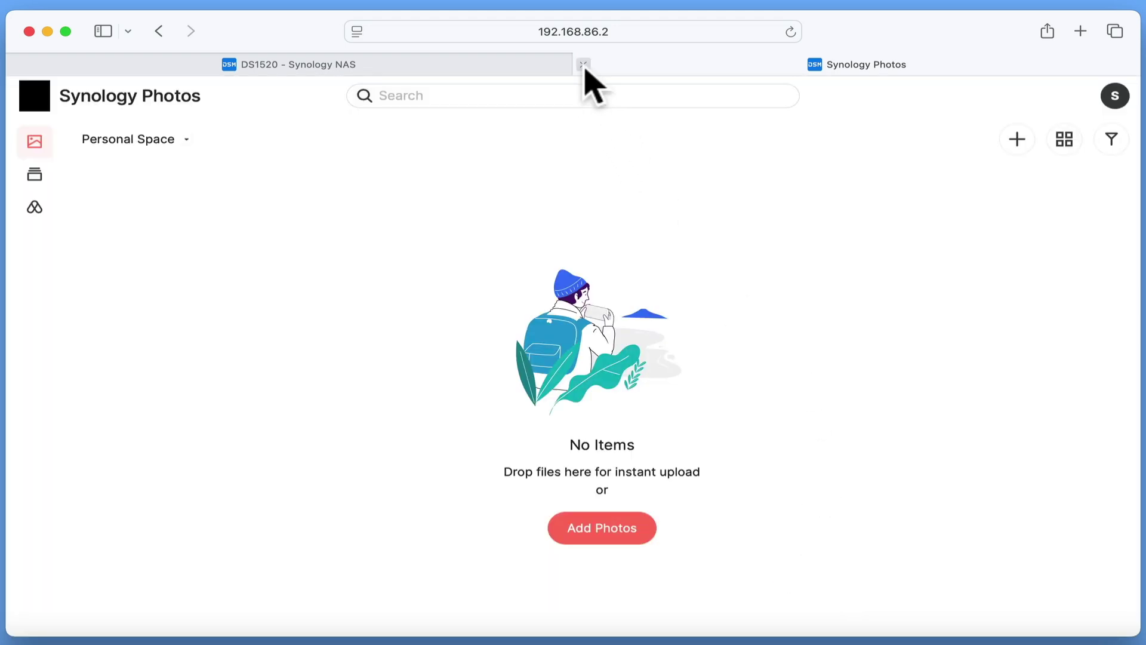
# - Close and relaunch Synology Photos, then reopen Settings on the Shared Space section
pyautogui.click(584, 64)
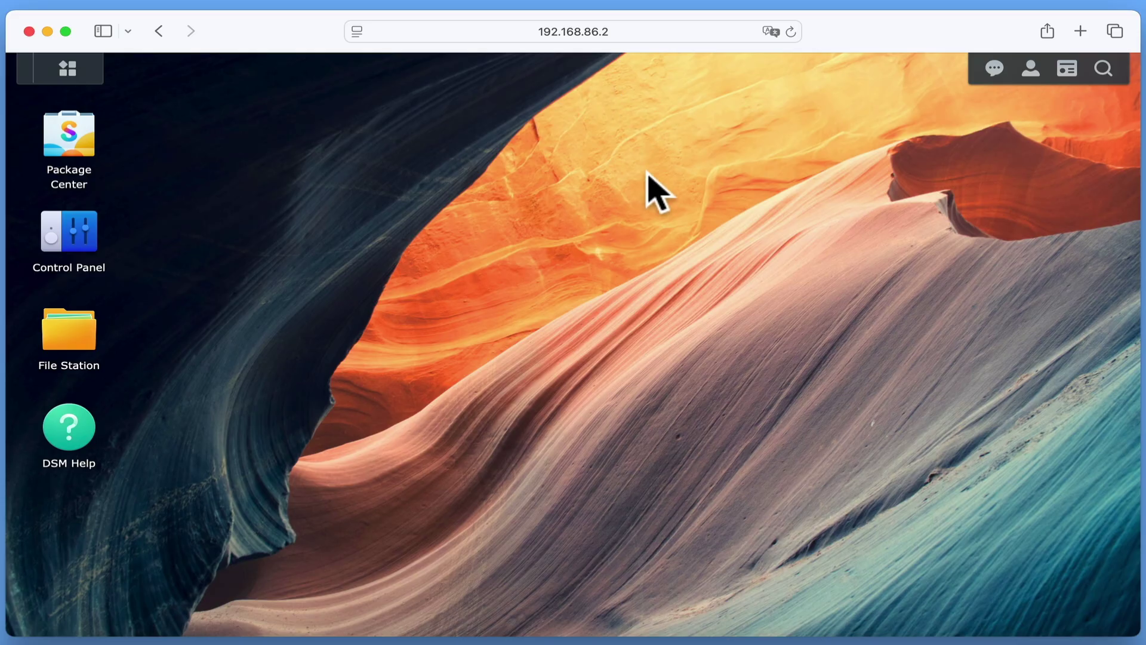
pyautogui.click(74, 77)
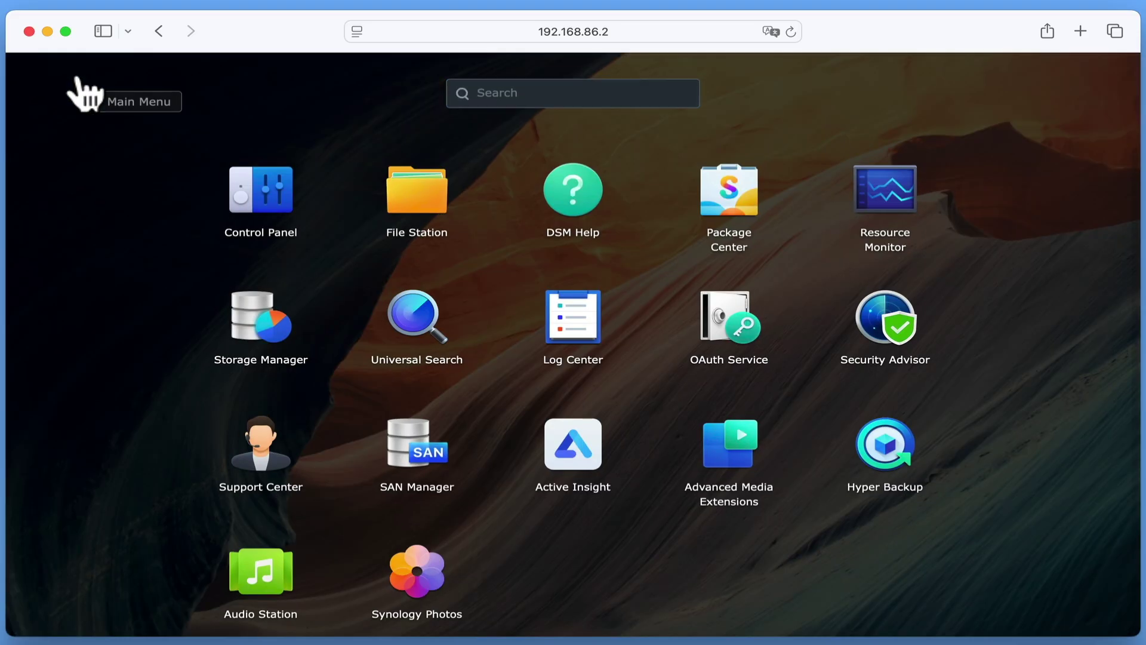
pyautogui.click(417, 572)
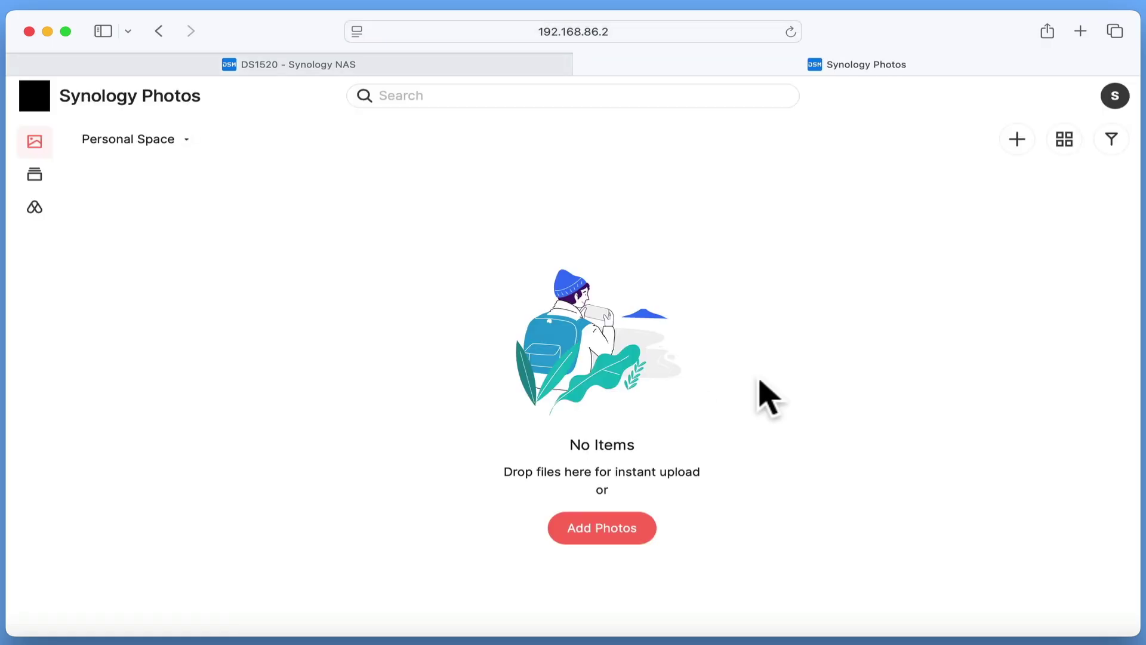
pyautogui.click(1114, 97)
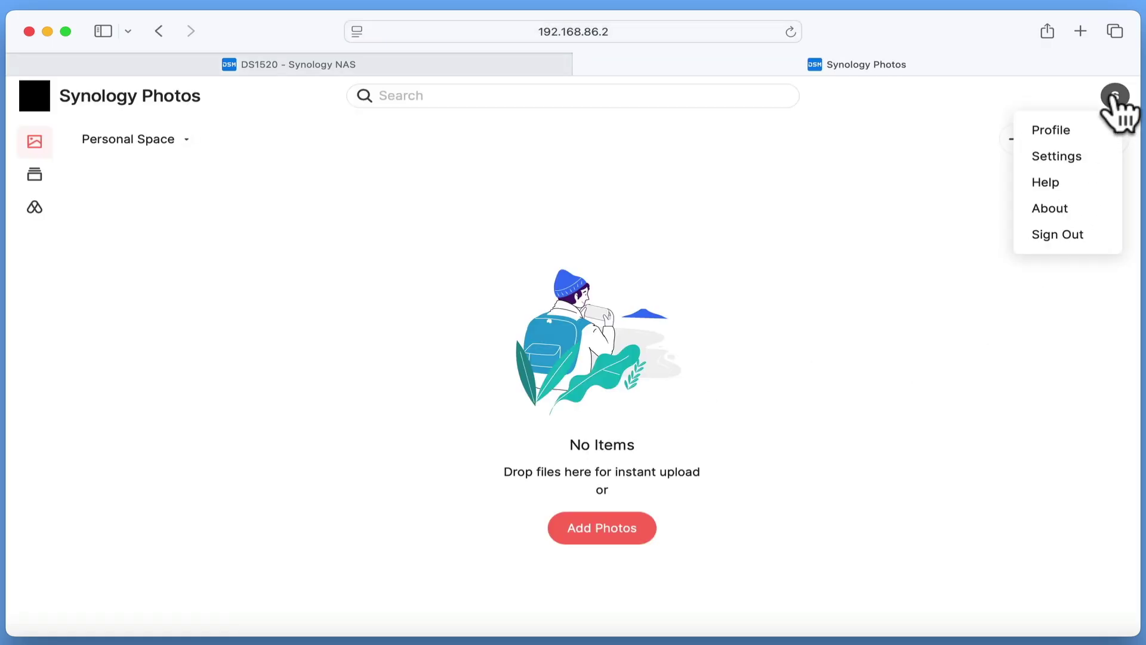
pyautogui.click(1097, 158)
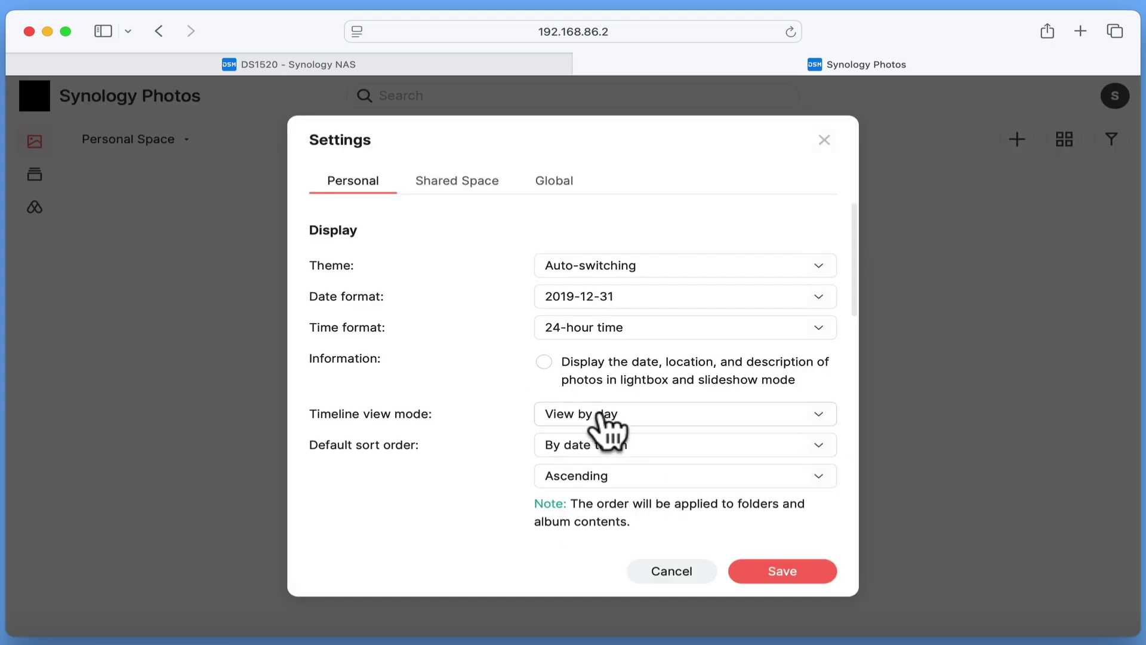
pyautogui.click(461, 183)
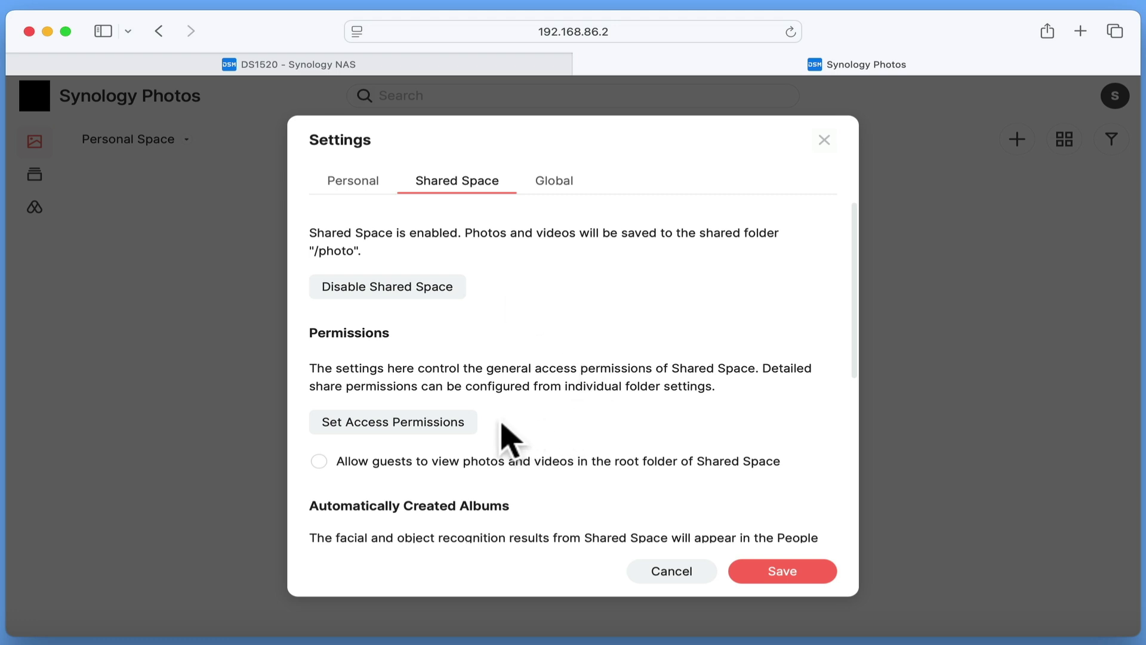
# - Grant the users group Full Access to Shared Space, save both dialogs, and close the Photos tab
pyautogui.click(443, 427)
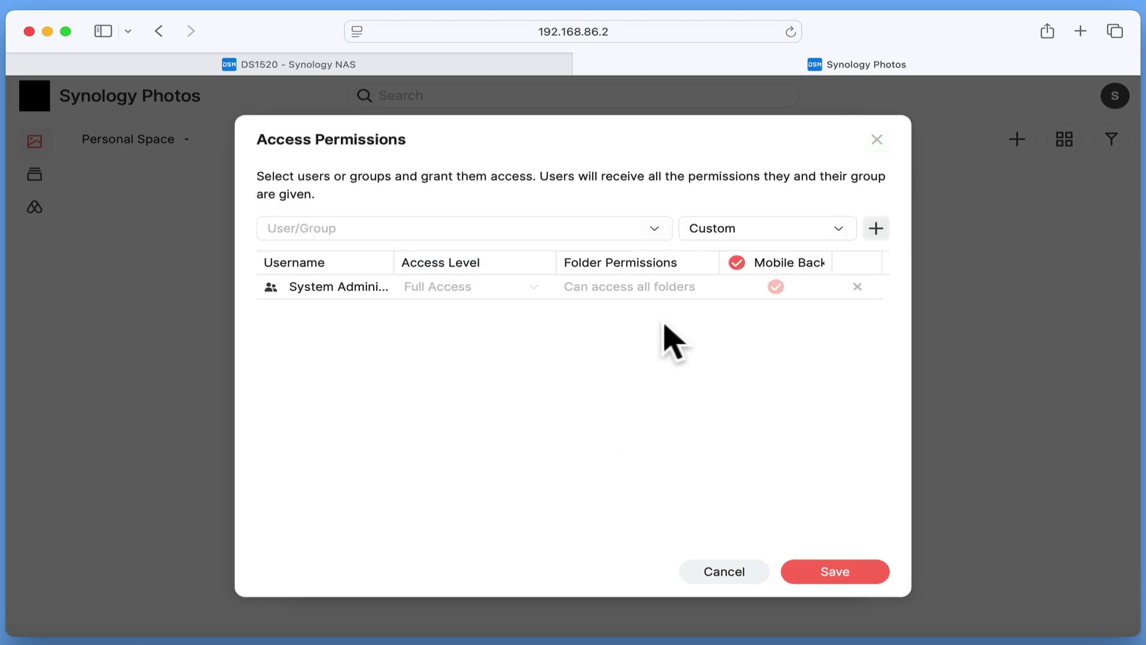
pyautogui.click(654, 229)
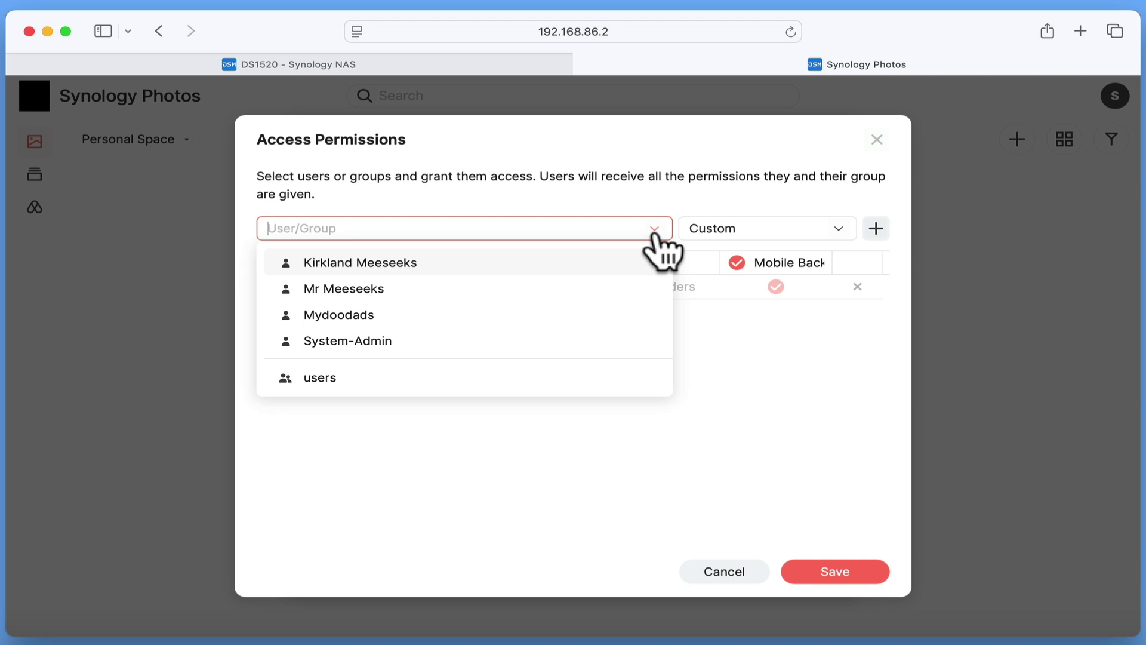
pyautogui.click(595, 379)
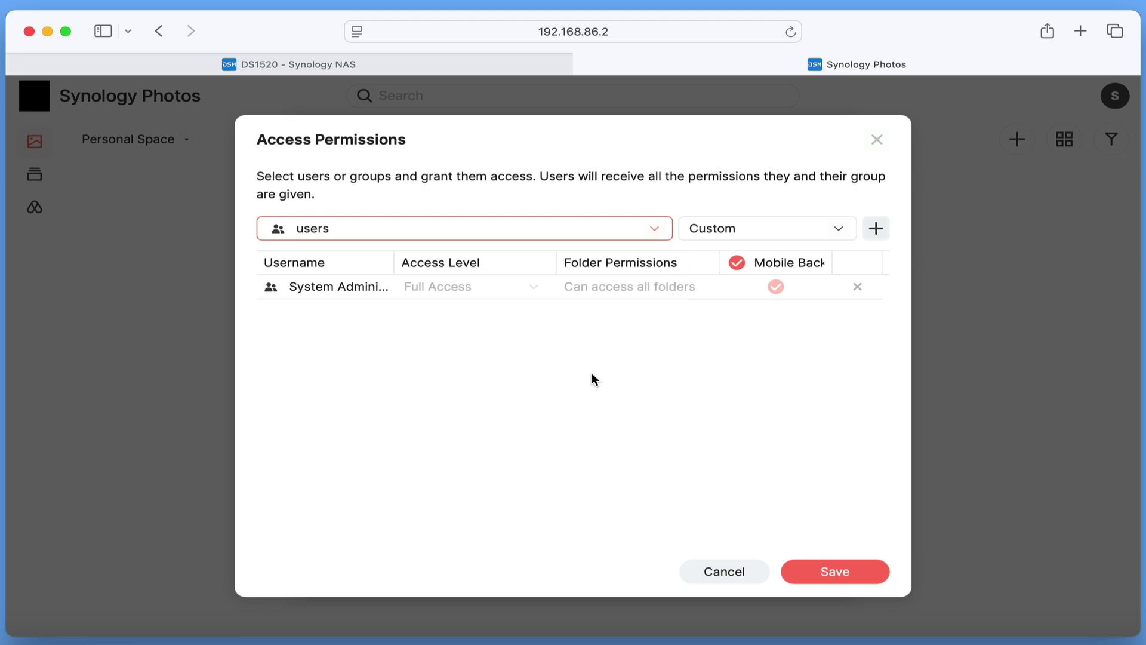
pyautogui.click(838, 230)
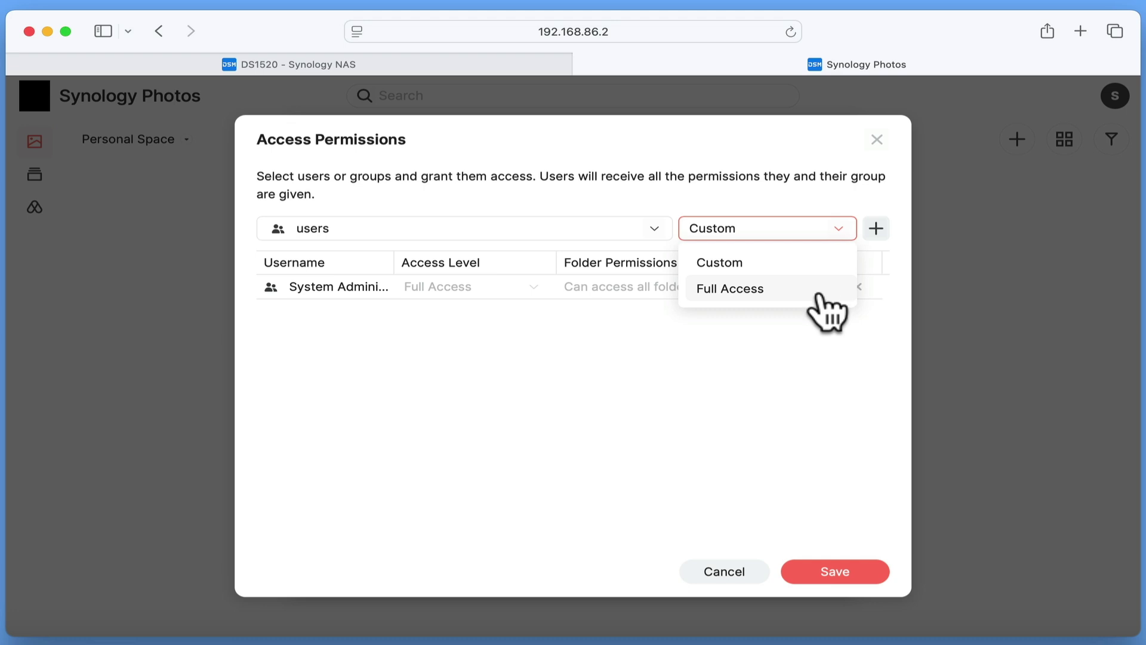
pyautogui.click(827, 312)
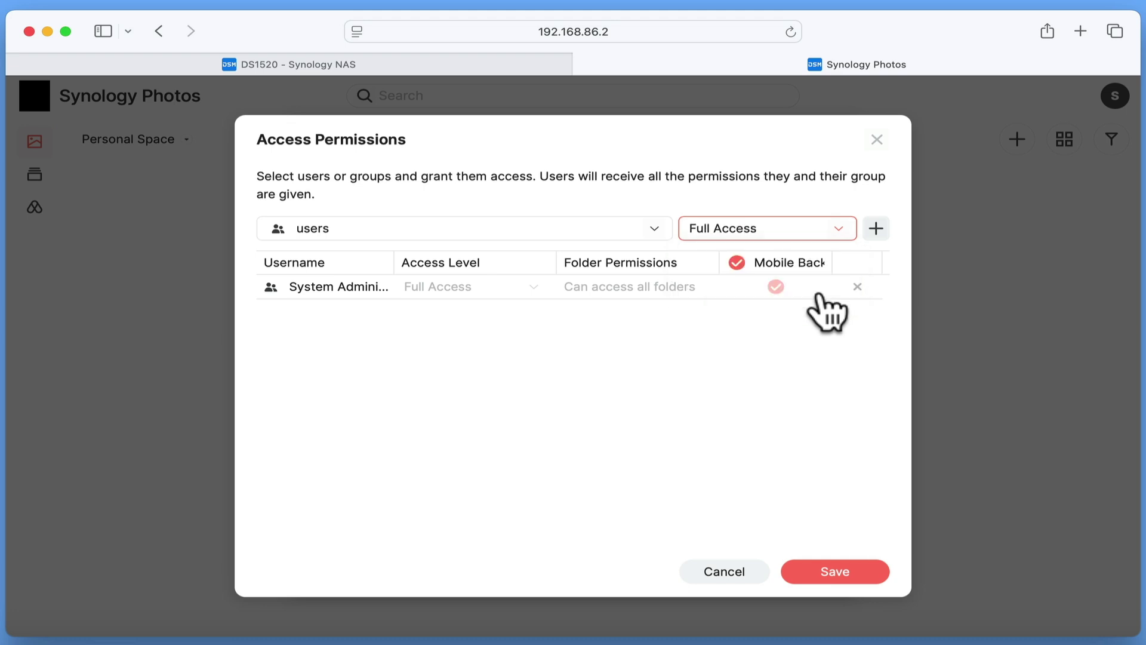
pyautogui.click(876, 228)
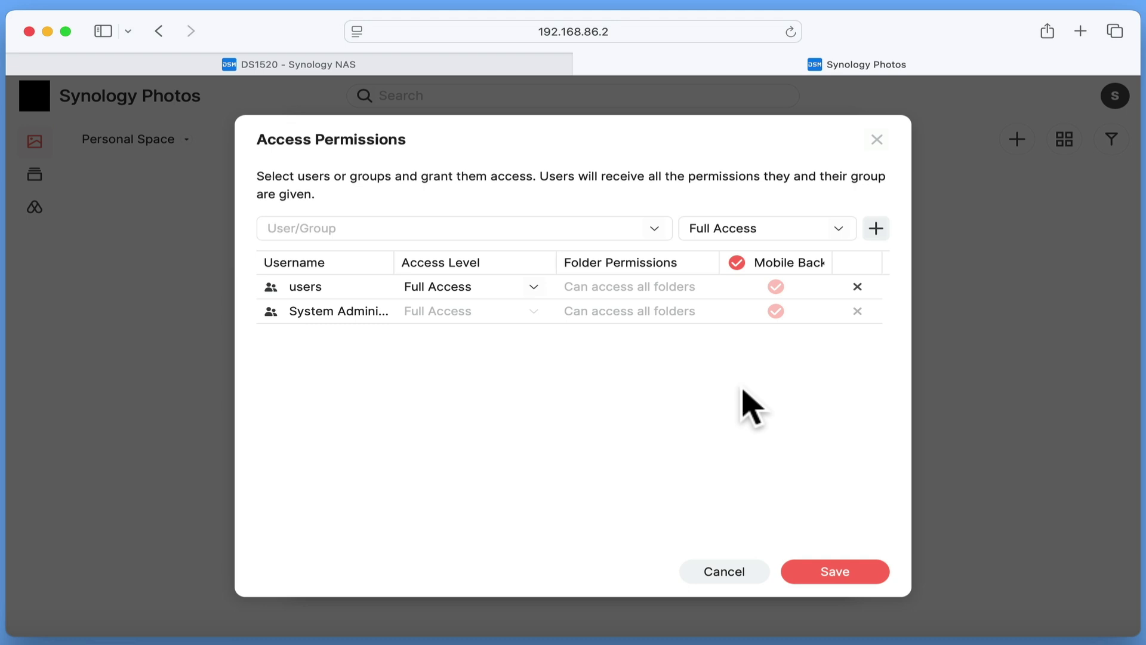
pyautogui.click(835, 572)
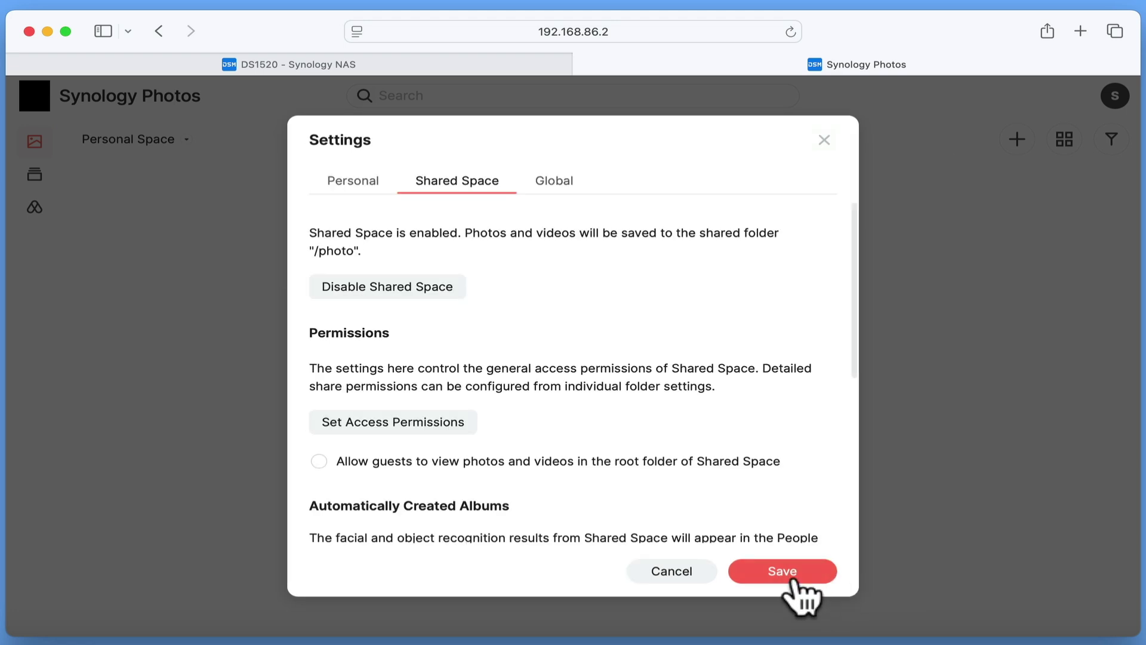
pyautogui.click(794, 576)
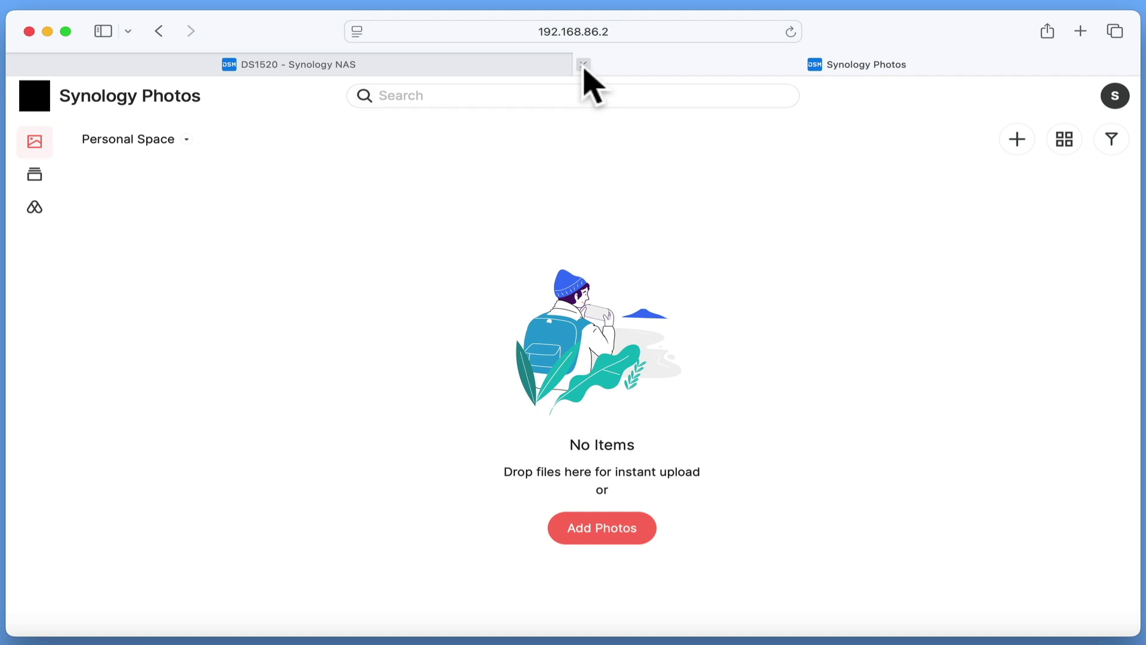
pyautogui.click(583, 64)
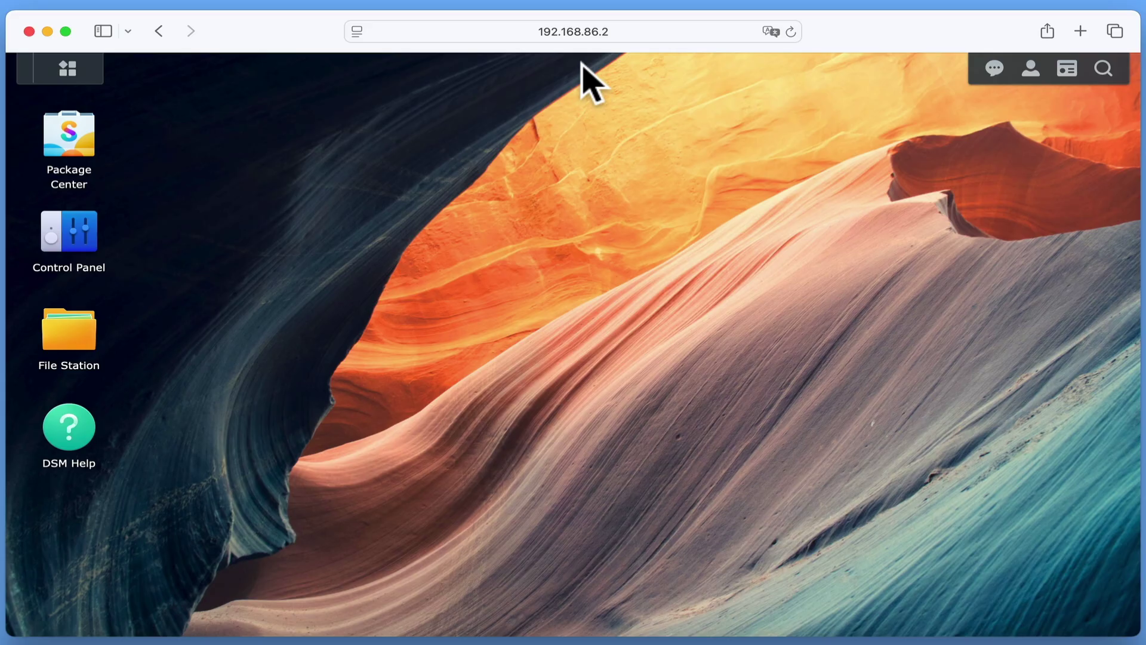
# - Give the users local group Read/Write permission on the photo shared folder and save
pyautogui.click(88, 242)
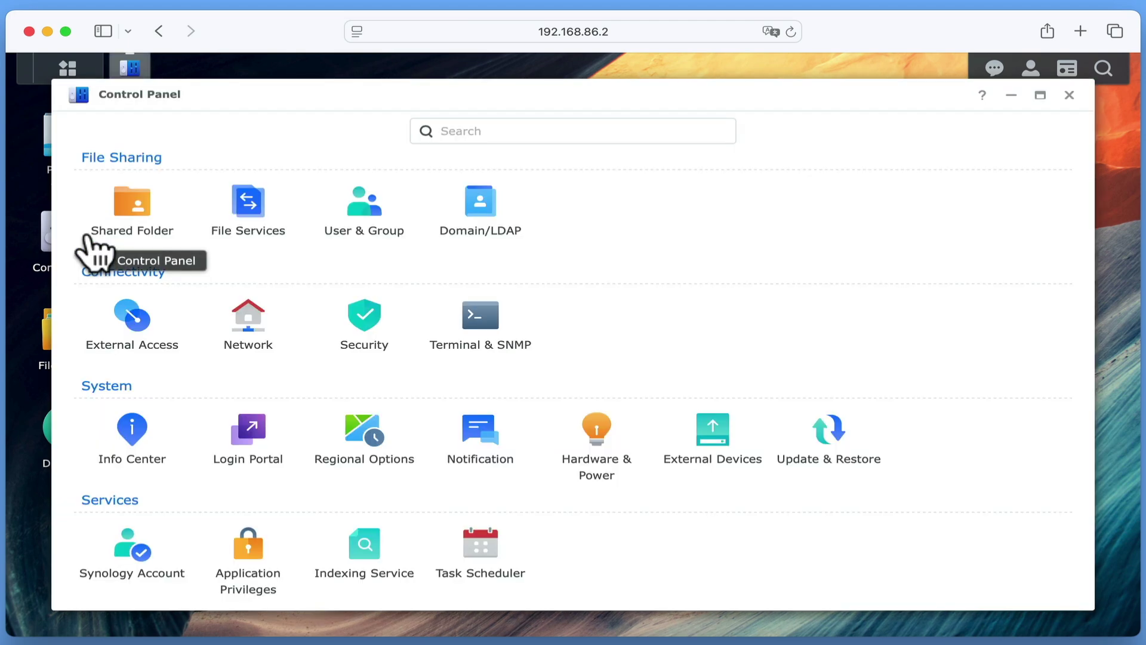
pyautogui.click(156, 237)
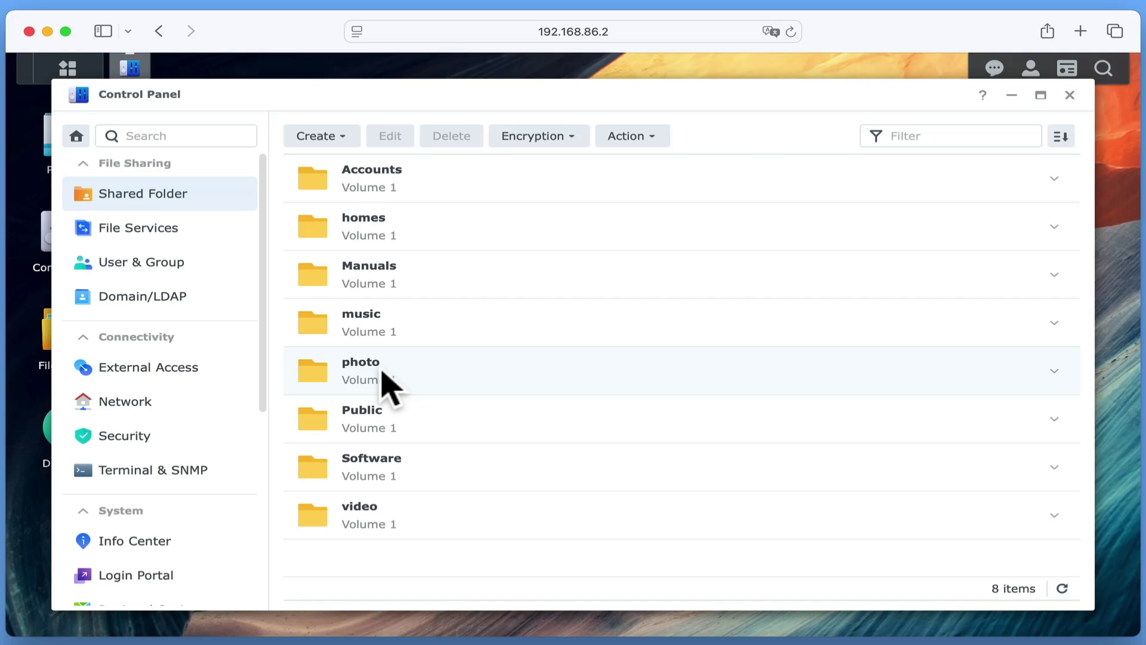
pyautogui.click(385, 382)
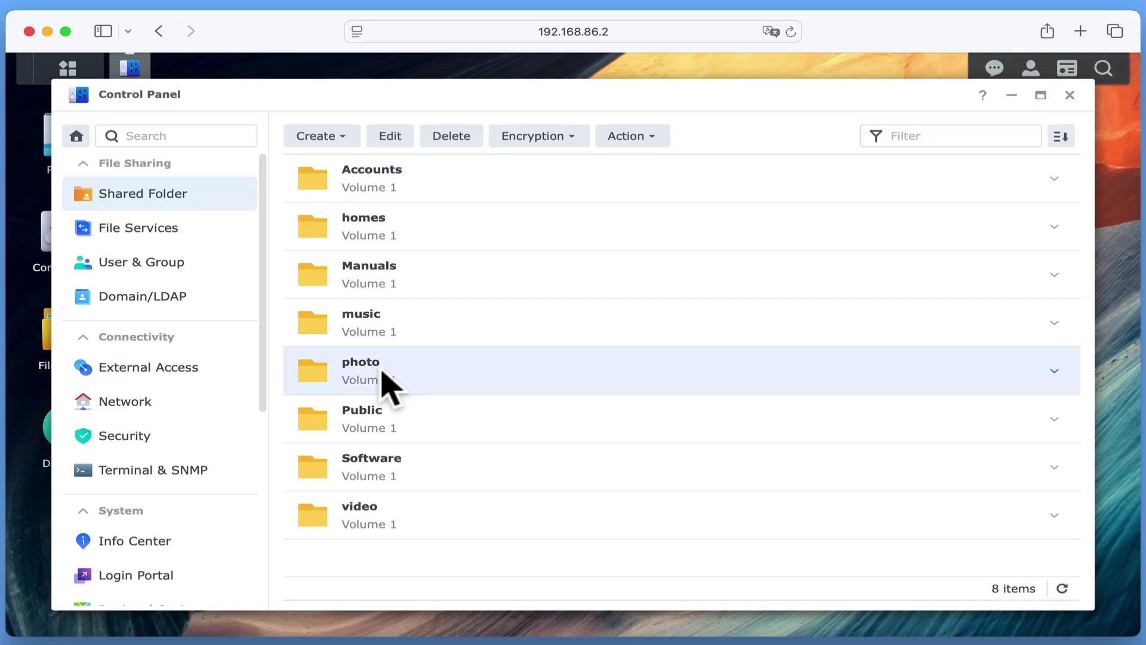
pyautogui.click(389, 142)
pyautogui.click(509, 162)
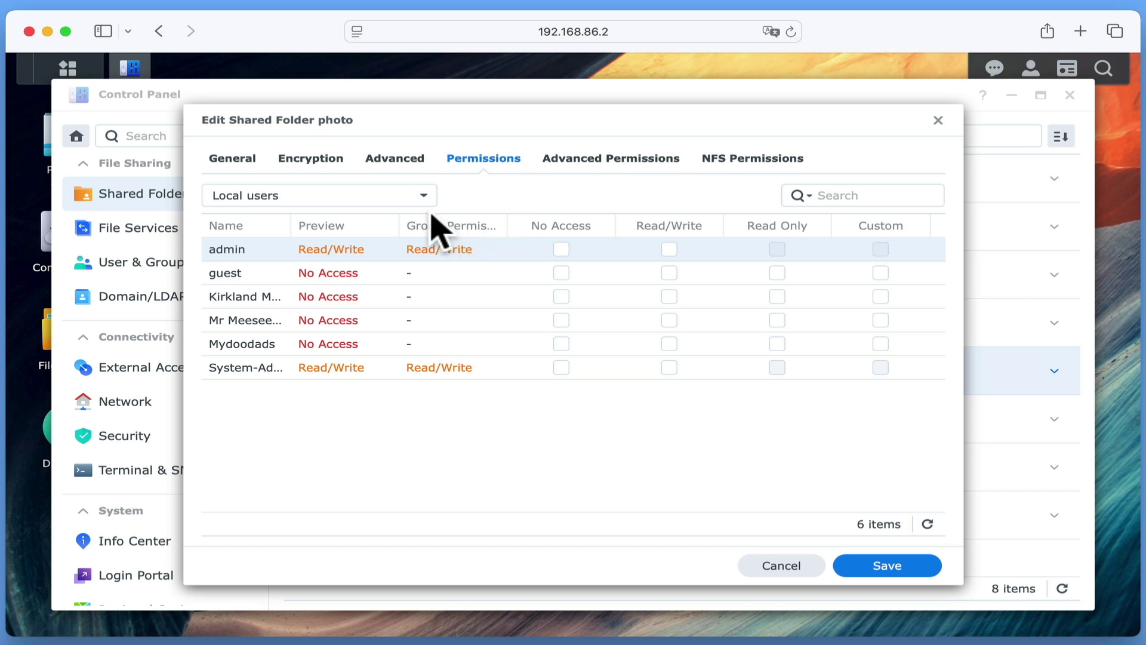
pyautogui.click(423, 195)
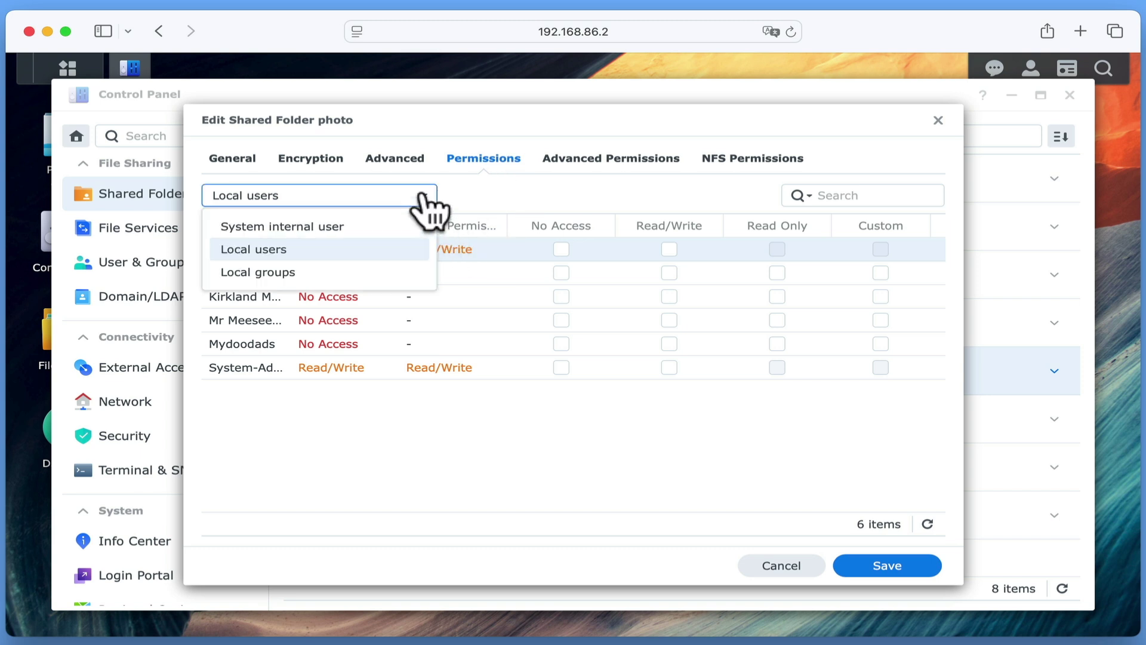
pyautogui.click(375, 275)
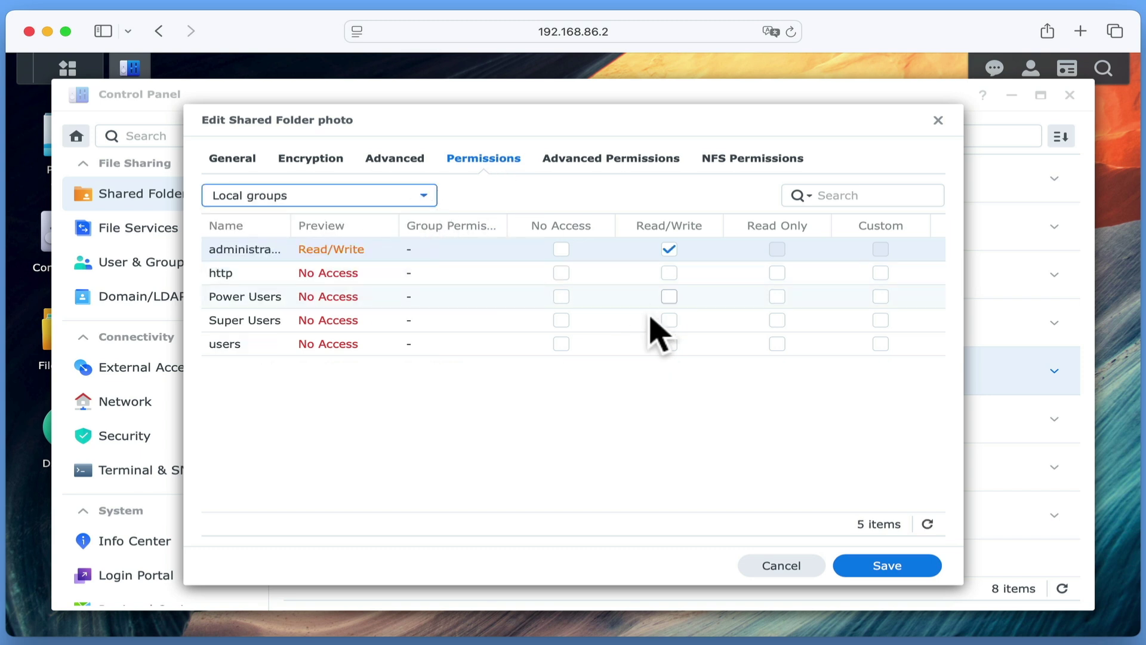
pyautogui.click(669, 345)
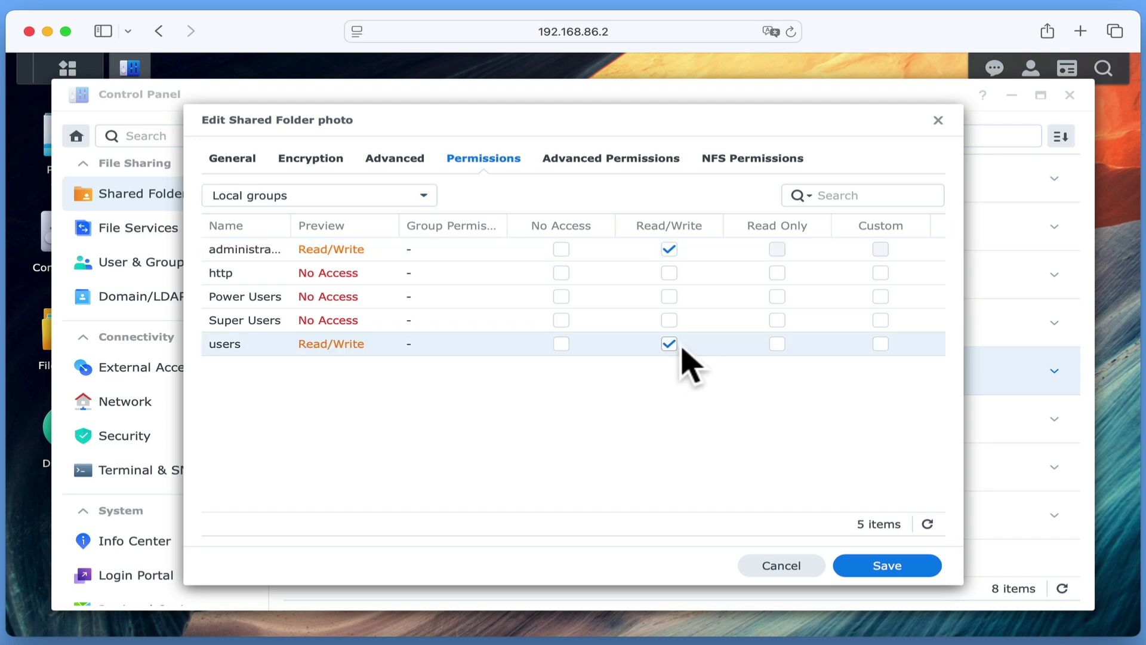
pyautogui.click(887, 566)
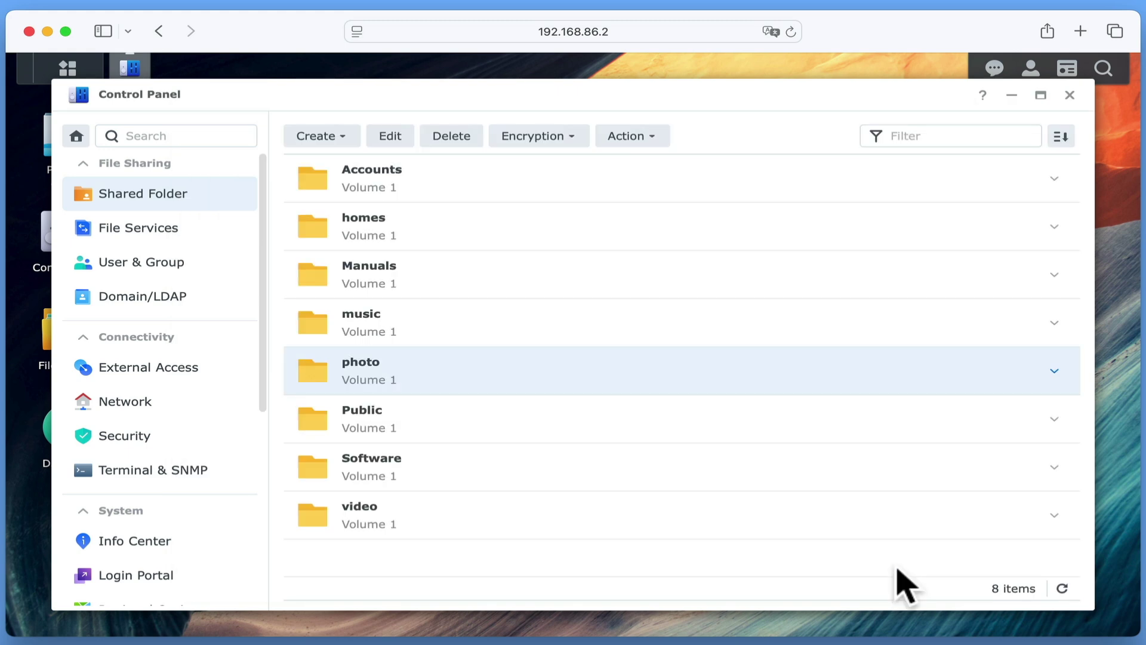
# - Close Control Panel, sign out of DSM, and close Safari
pyautogui.click(1070, 95)
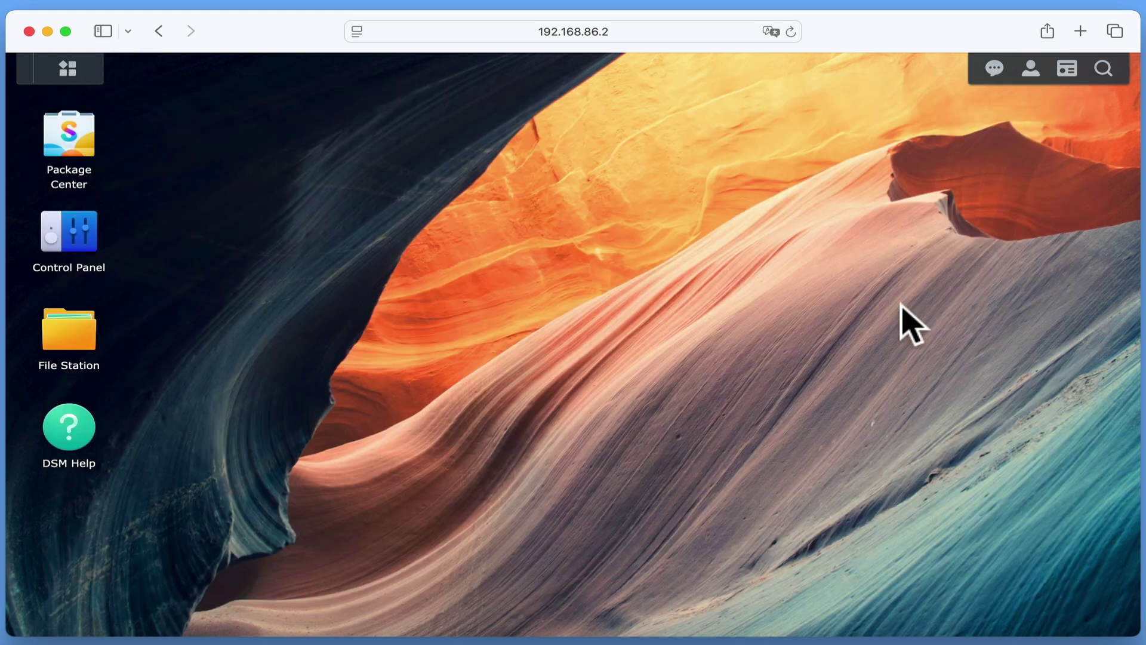
pyautogui.click(1031, 71)
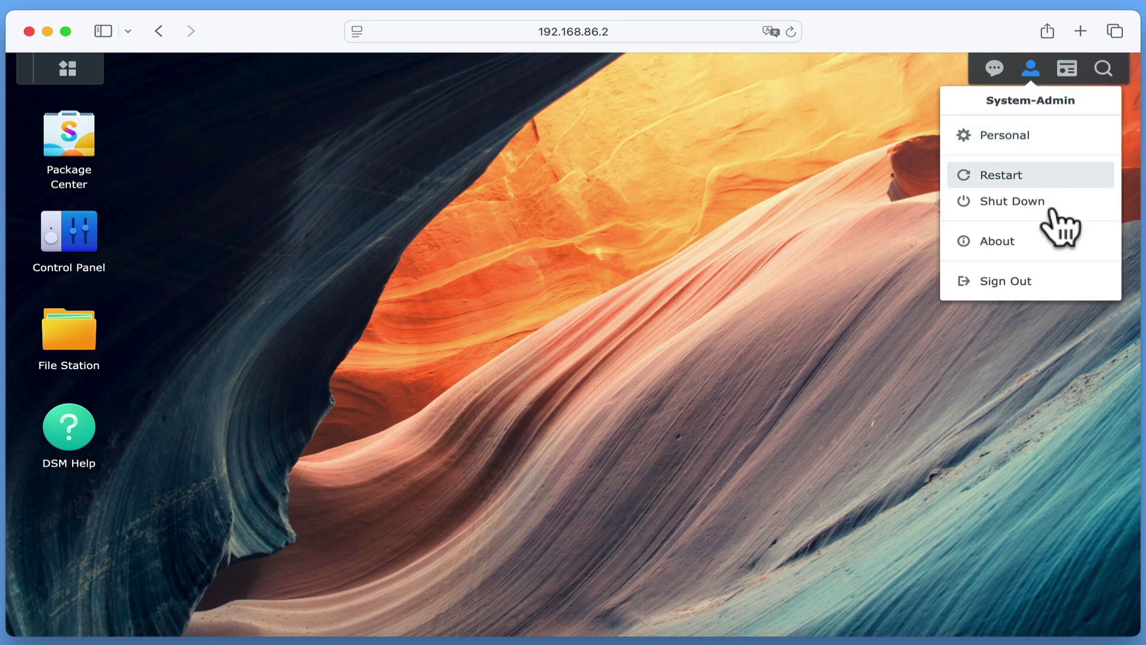
pyautogui.click(1048, 282)
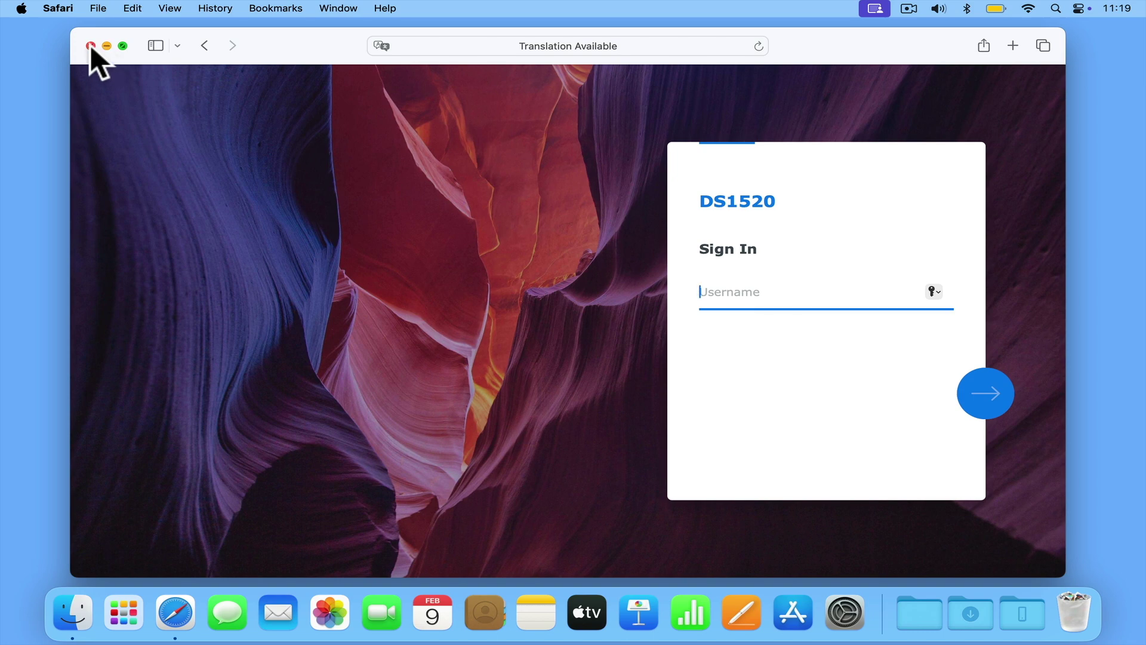
pyautogui.click(53, 37)
pyautogui.click(568, 282)
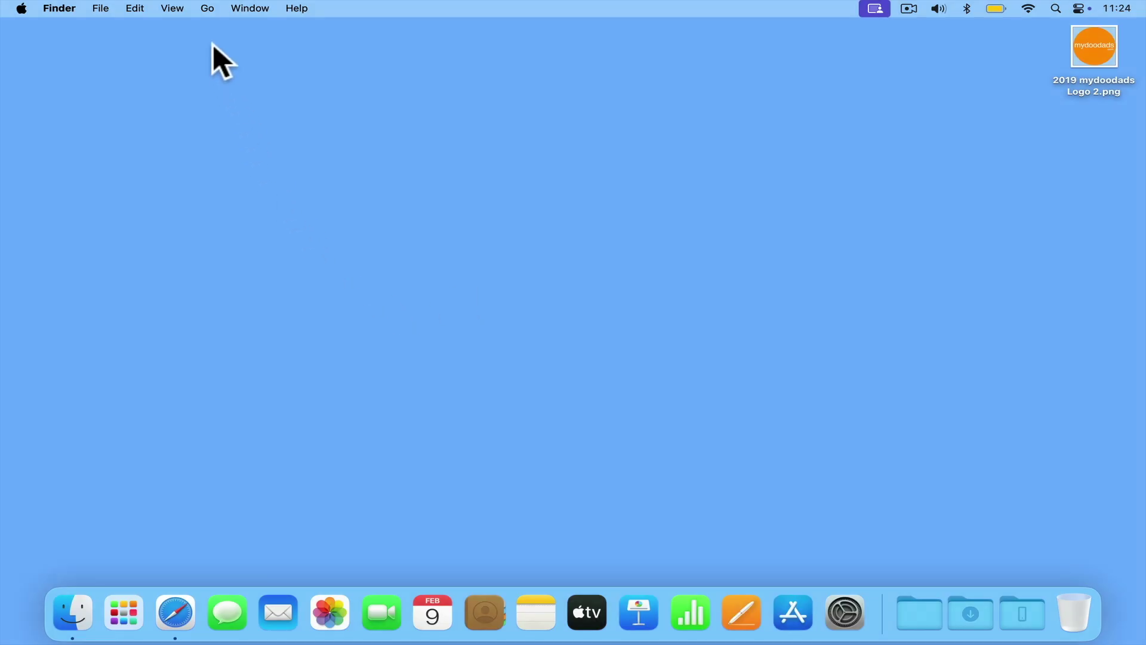
# - Connect to smb://192.168.86.2 and mount the photo share
pyautogui.click(208, 9)
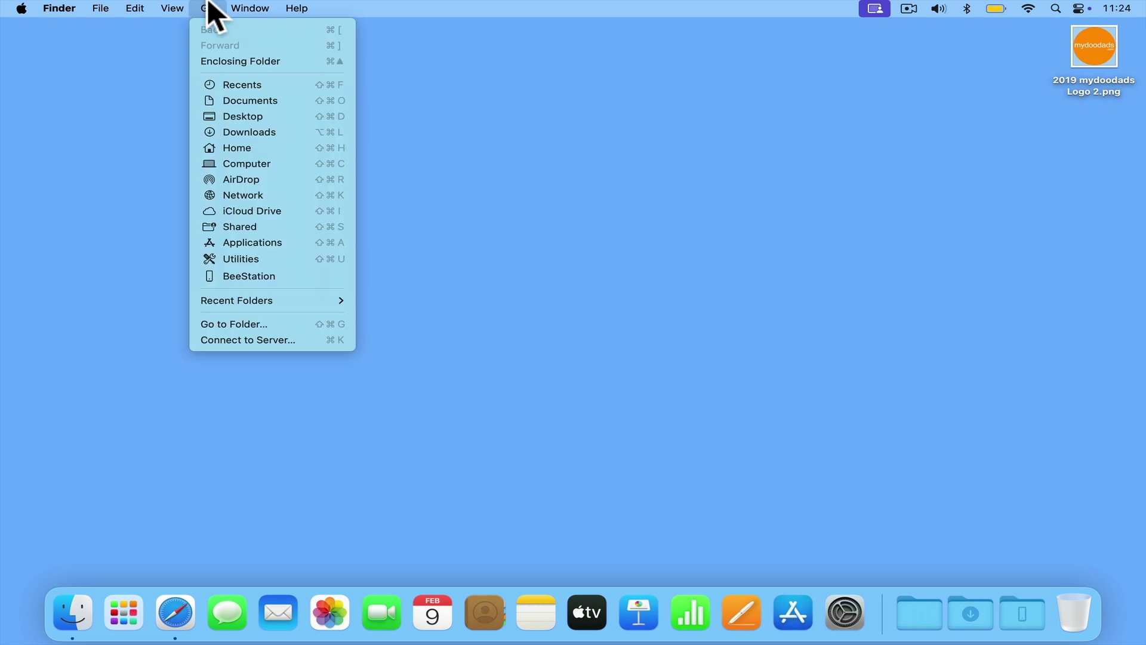
pyautogui.click(227, 339)
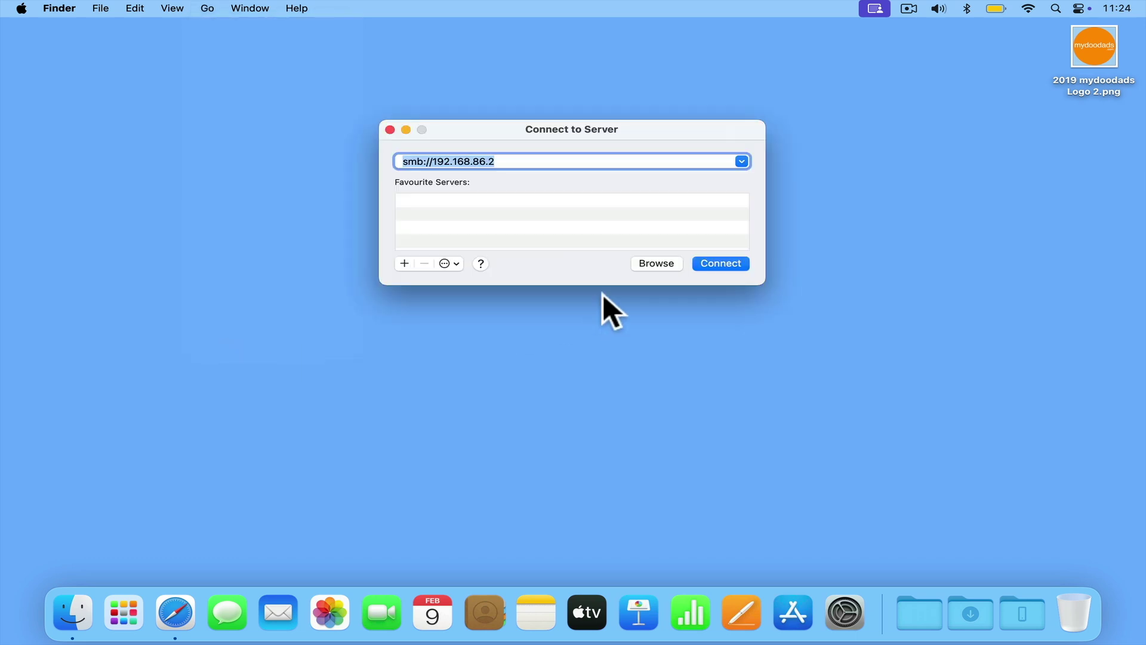
pyautogui.click(711, 263)
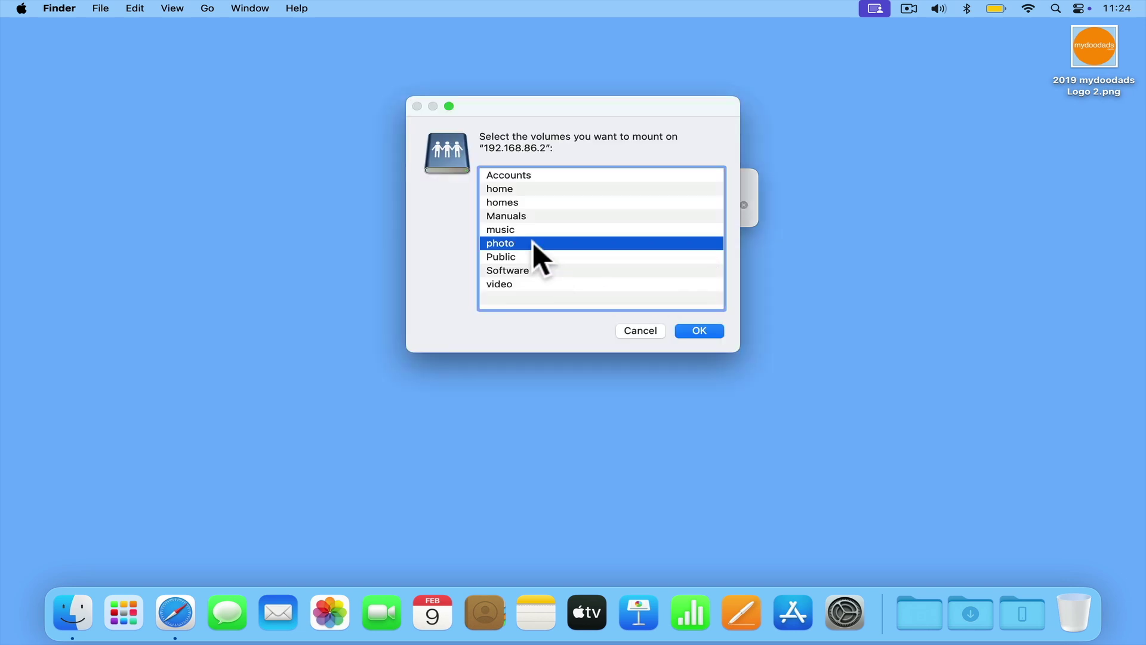
pyautogui.click(697, 332)
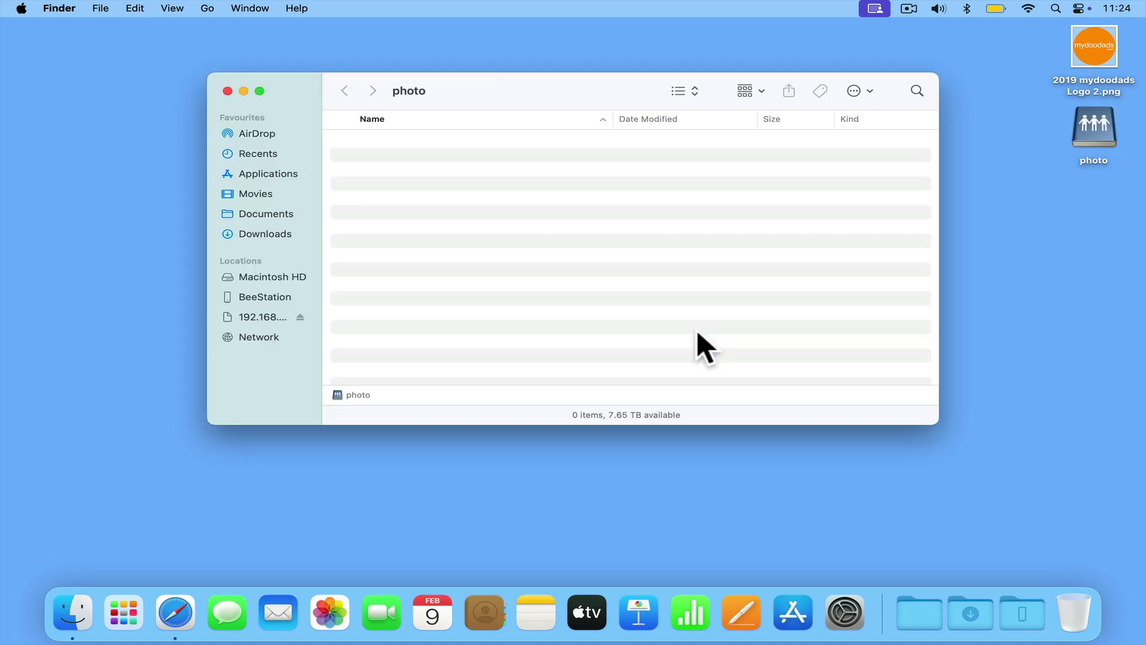
# - Copy 2019 mydoodads Logo 2.png into the photo share and close its window
pyautogui.moveTo(1086, 53); pyautogui.dragTo(543, 226)
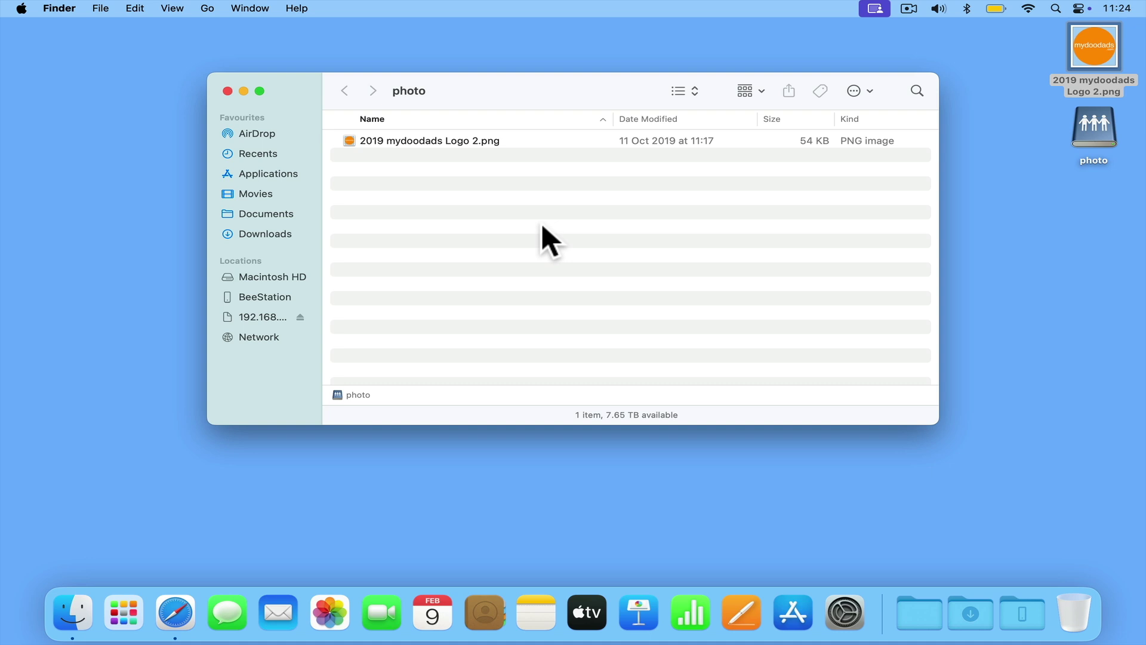
pyautogui.click(228, 91)
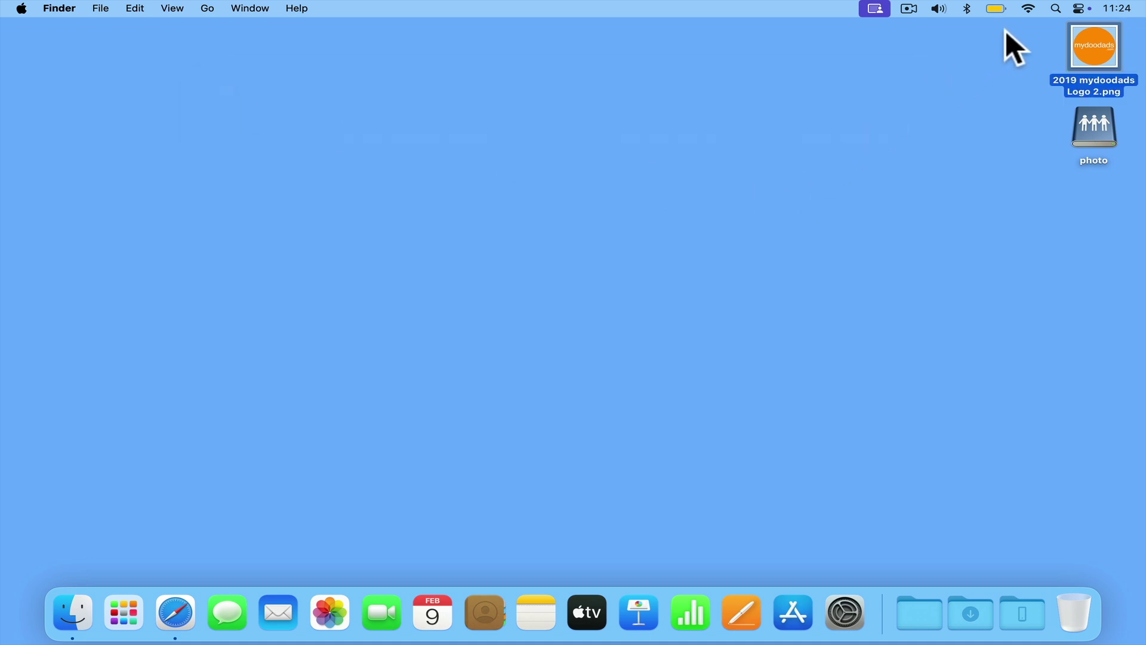
pyautogui.moveTo(1038, 34); pyautogui.dragTo(1077, 627)
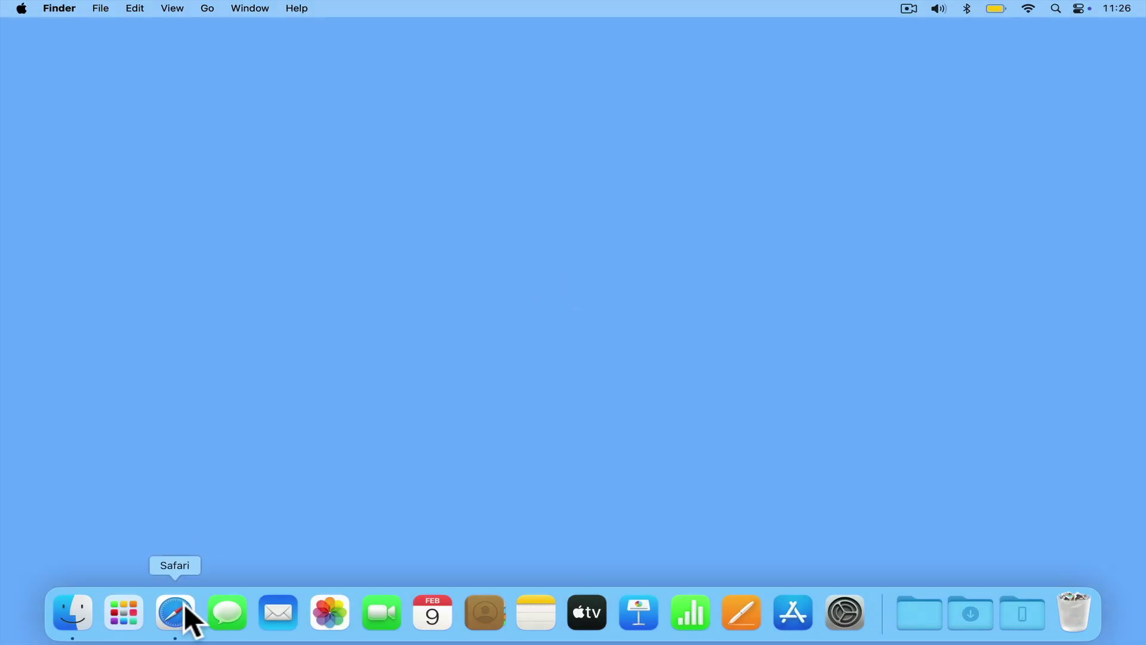
pyautogui.click(185, 604)
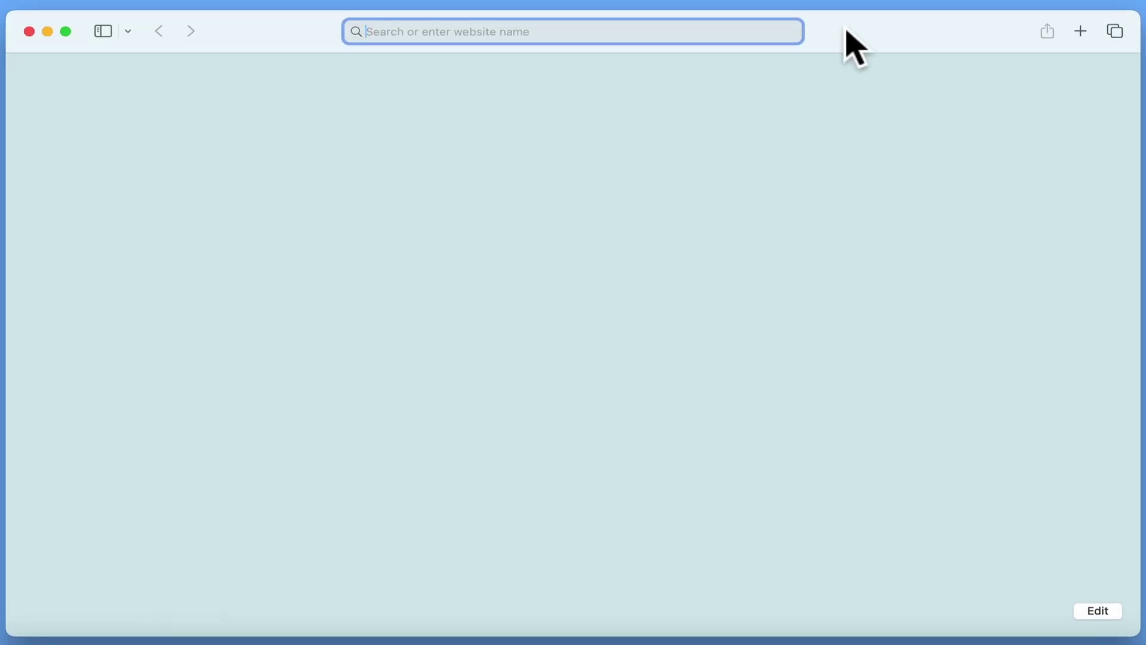
# - Sign in at 192.168.86.2:5000 with the regular user's name and password, then launch Synology Photos
pyautogui.write('192.168.86.2')
pyautogui.press('Return')
pyautogui.write('mydoodads')
pyautogui.press('Return')
pyautogui.write('•••••••••')
pyautogui.press('Return')
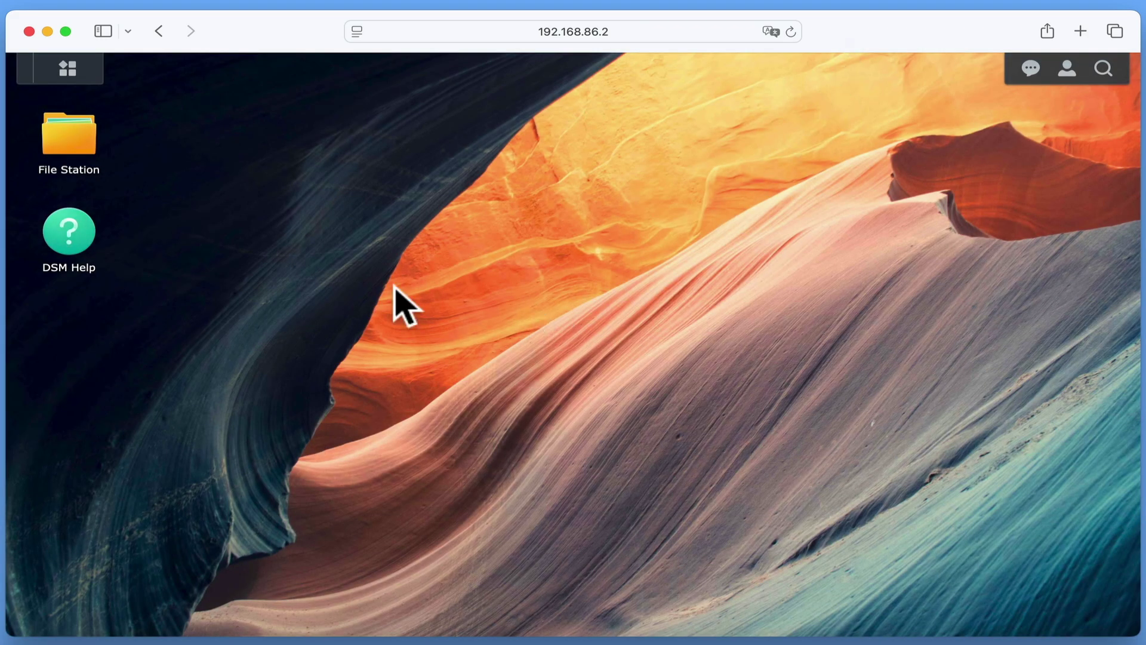
pyautogui.click(84, 77)
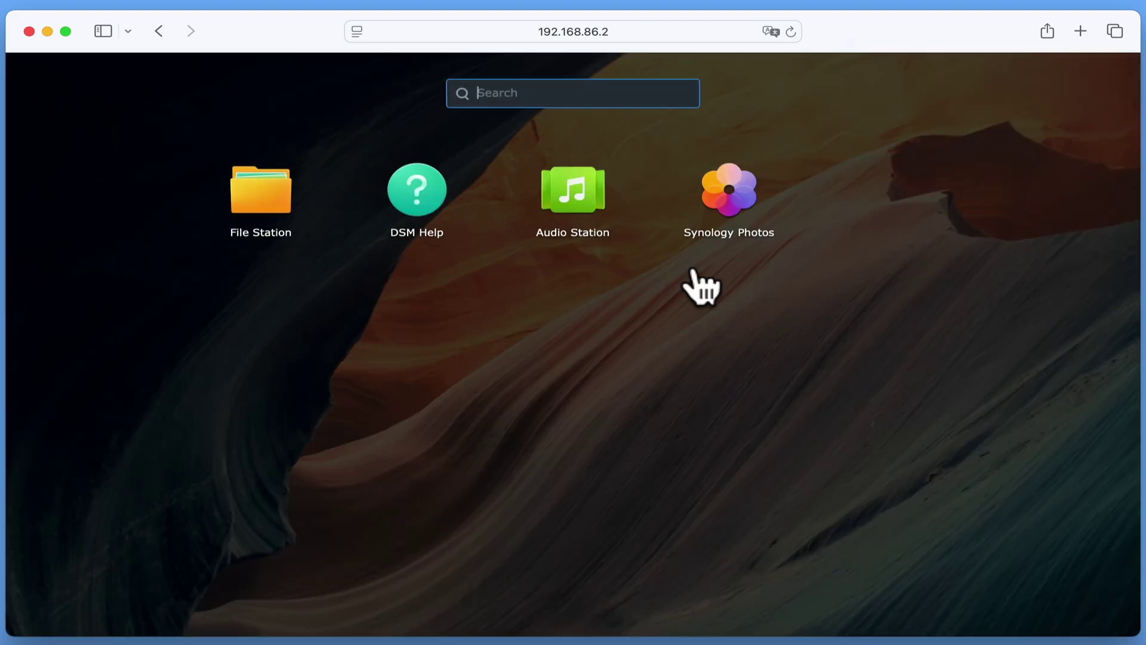
pyautogui.click(735, 201)
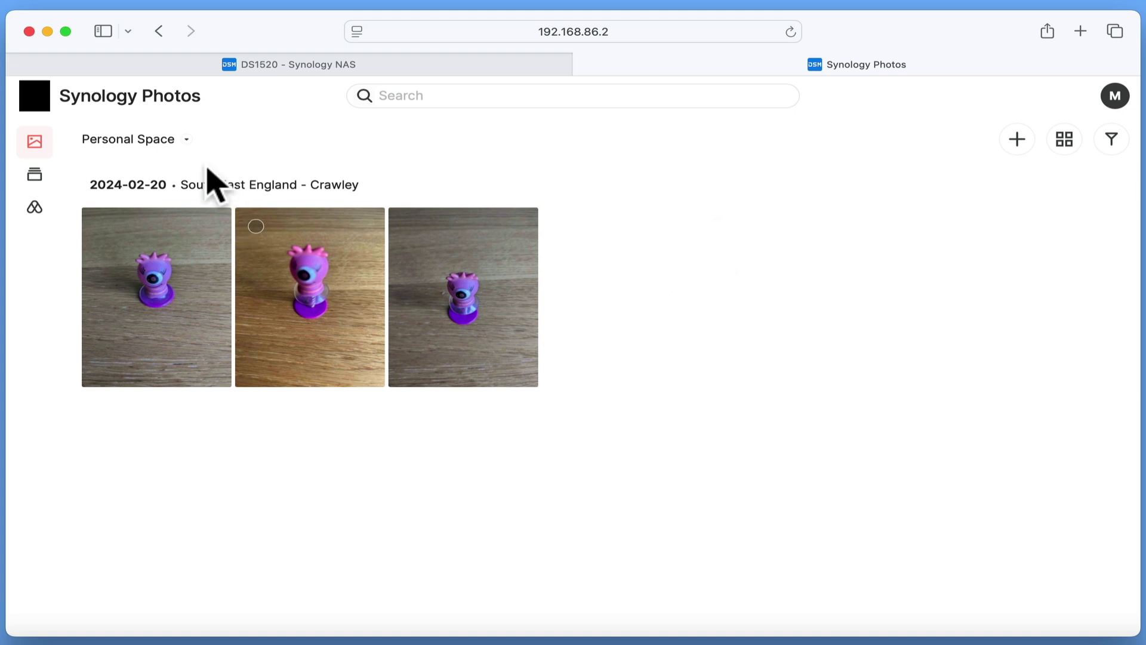
# - Switch from Personal Space to Shared Space, where the mydoodads logo dated 2019-10-11 appears
pyautogui.click(179, 144)
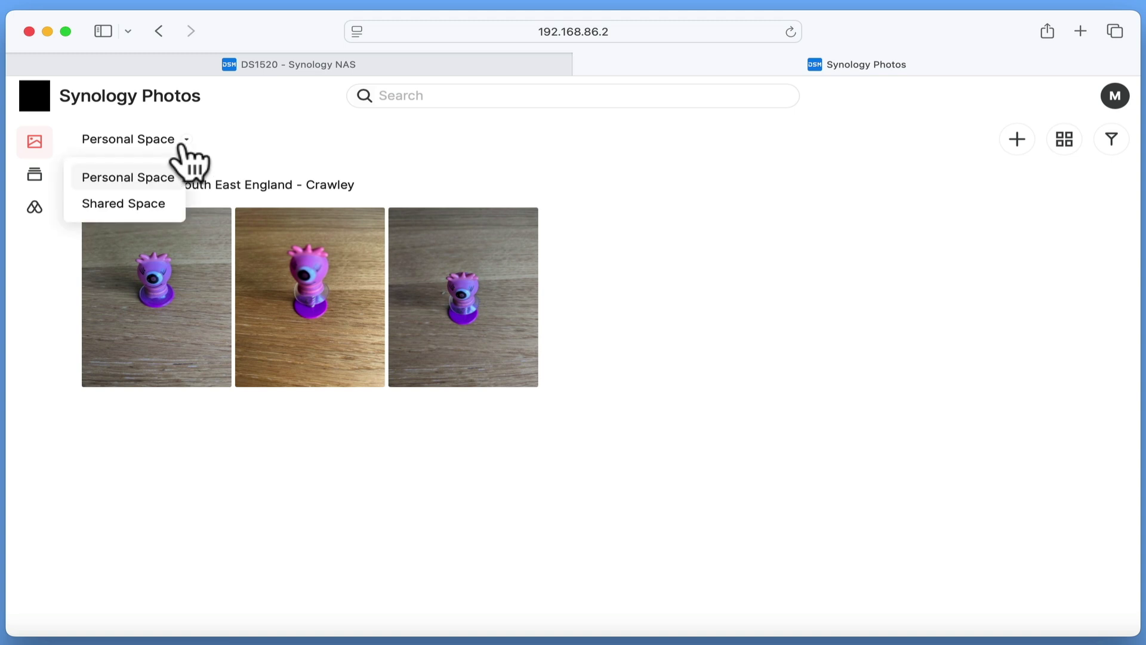
pyautogui.click(173, 212)
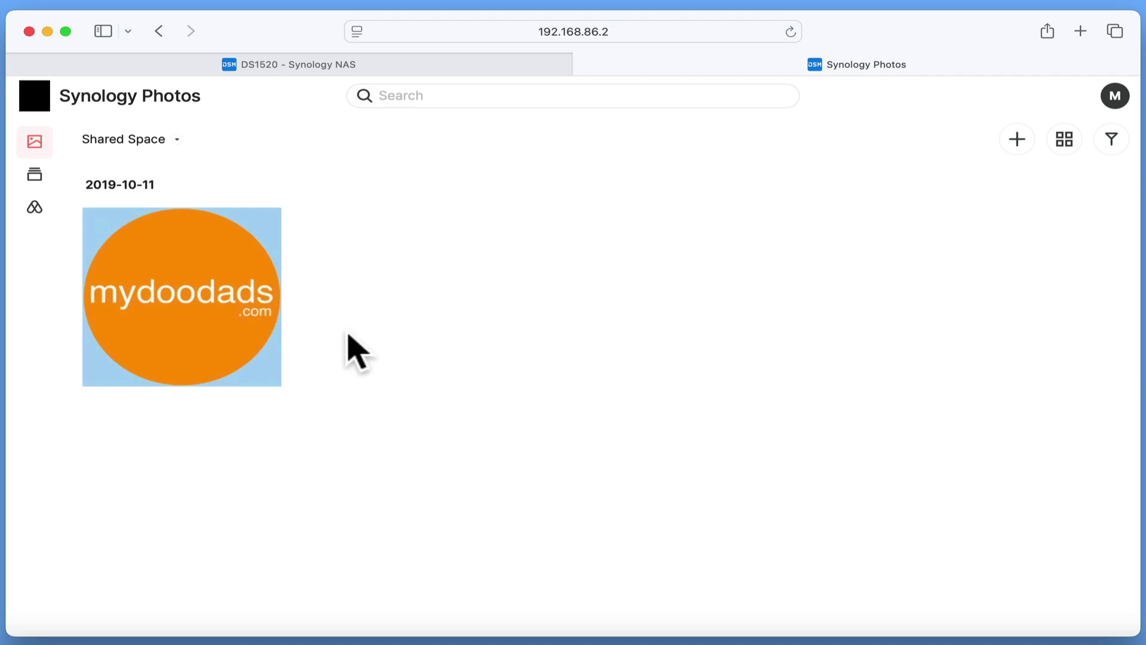